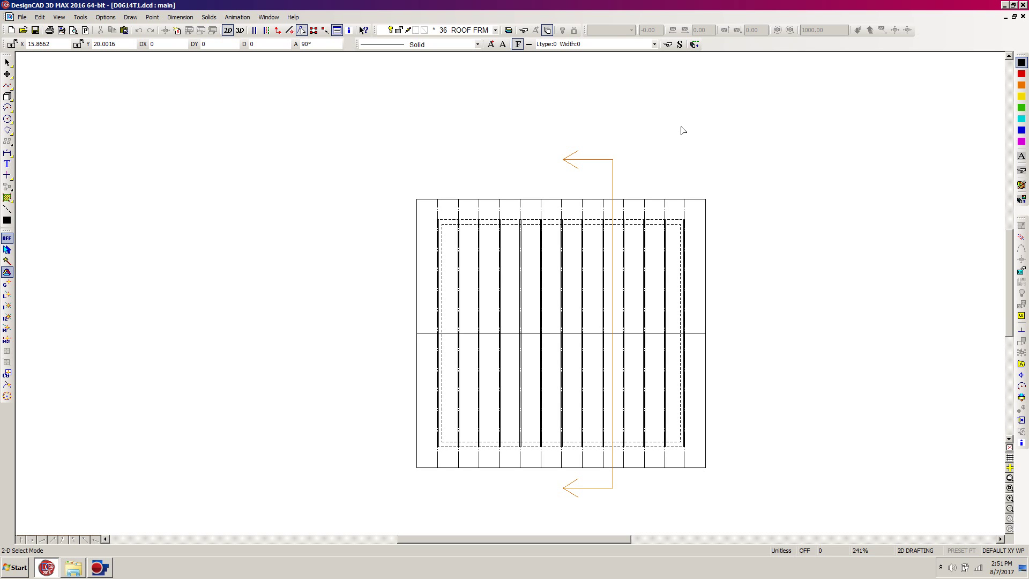
Step: Open the dimension options and choose Dimension Extended as the dimension type
{"action": "key", "text": "ctrl+q"}
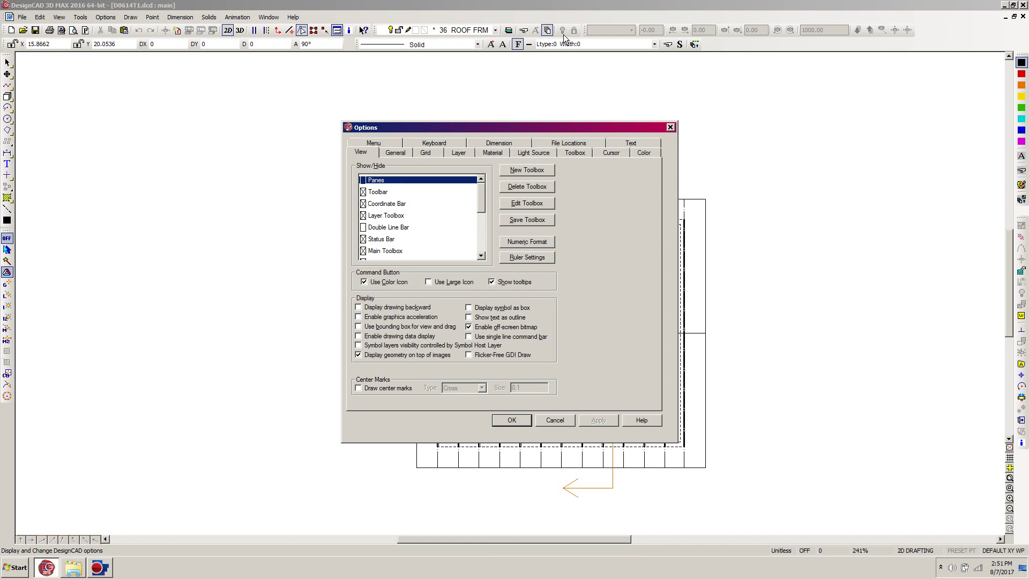
{"action": "left_click", "coordinate": [501, 146]}
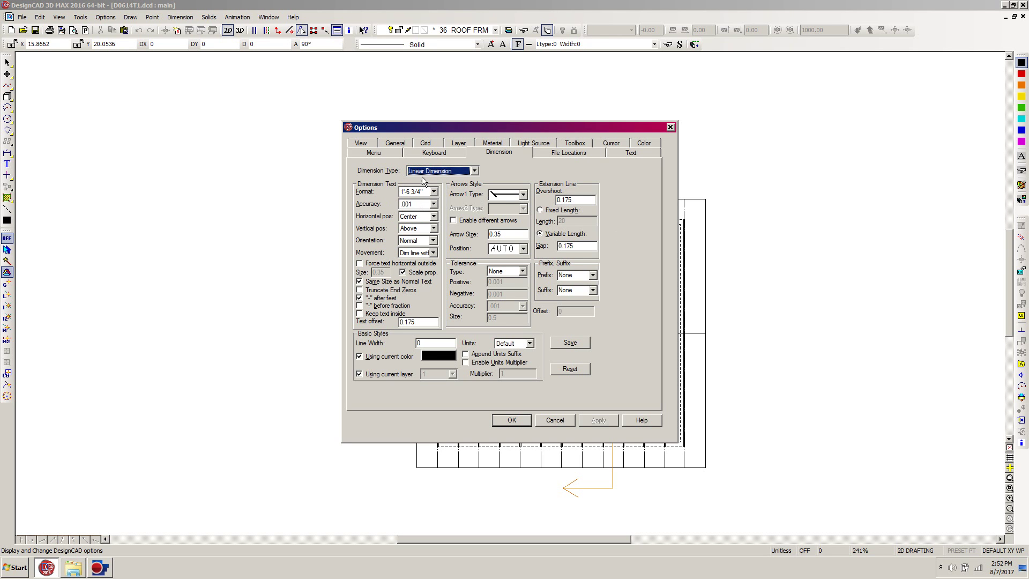
{"action": "left_click", "coordinate": [474, 170]}
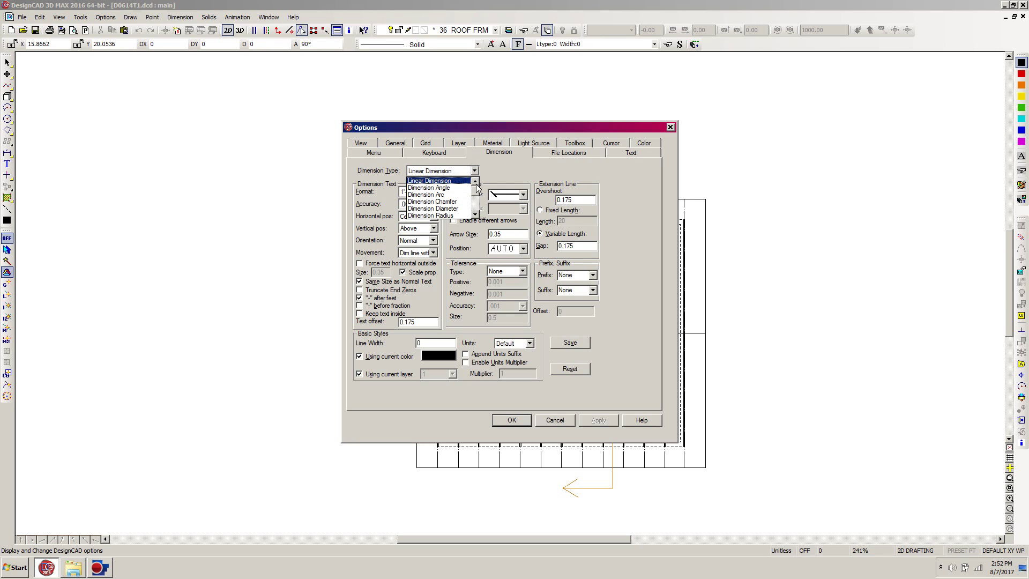
{"action": "left_click", "coordinate": [474, 214]}
{"action": "left_click", "coordinate": [474, 215]}
{"action": "left_click", "coordinate": [474, 214]}
{"action": "left_click", "coordinate": [474, 214]}
{"action": "left_click", "coordinate": [474, 215]}
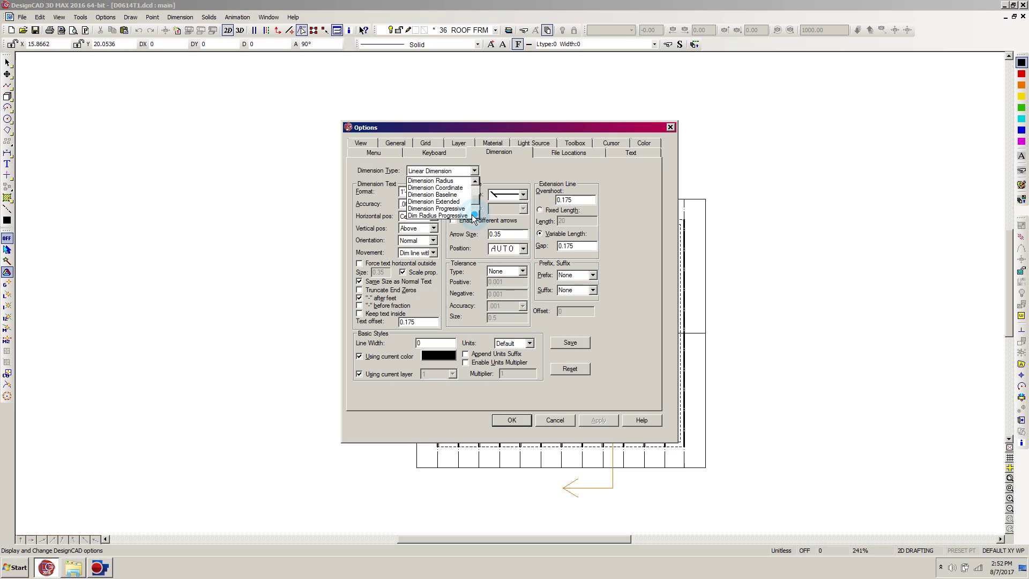
{"action": "left_click", "coordinate": [446, 202]}
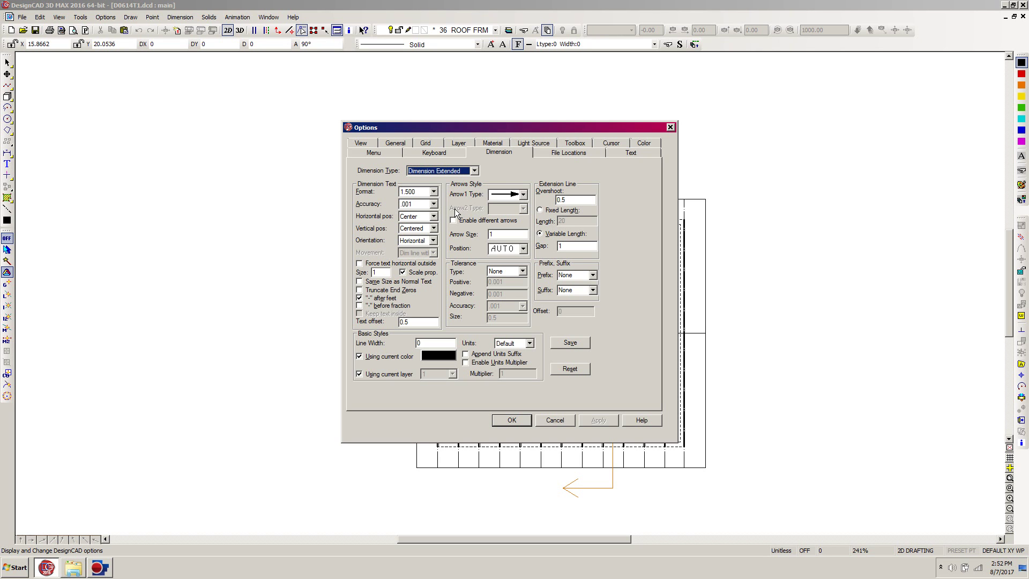
Step: Set the extended dimension text to 1'-6 3/4" format, Above vertical position, Normal orientation and a text offset of 0.175
{"action": "left_click", "coordinate": [433, 192]}
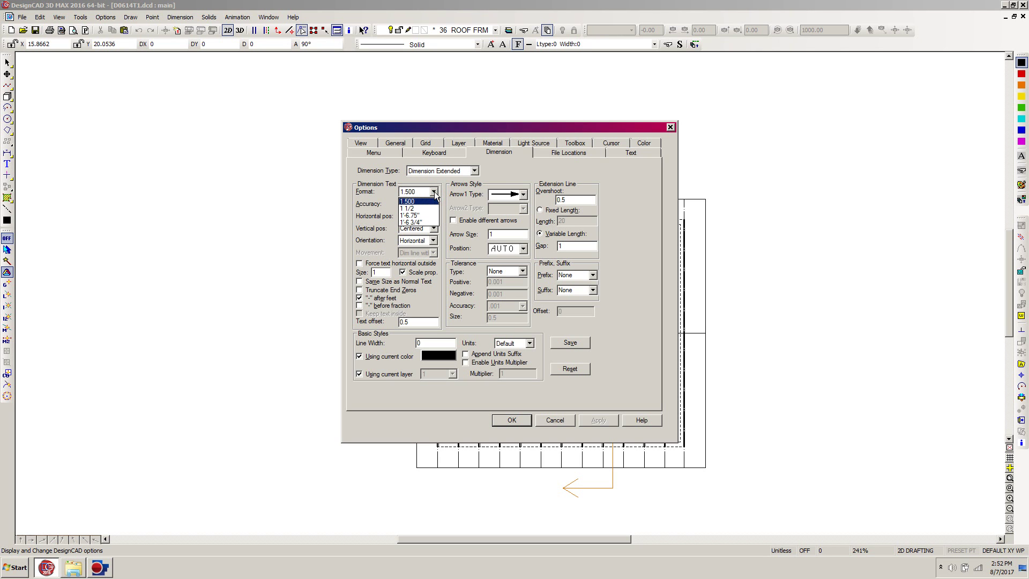
{"action": "left_click", "coordinate": [411, 222]}
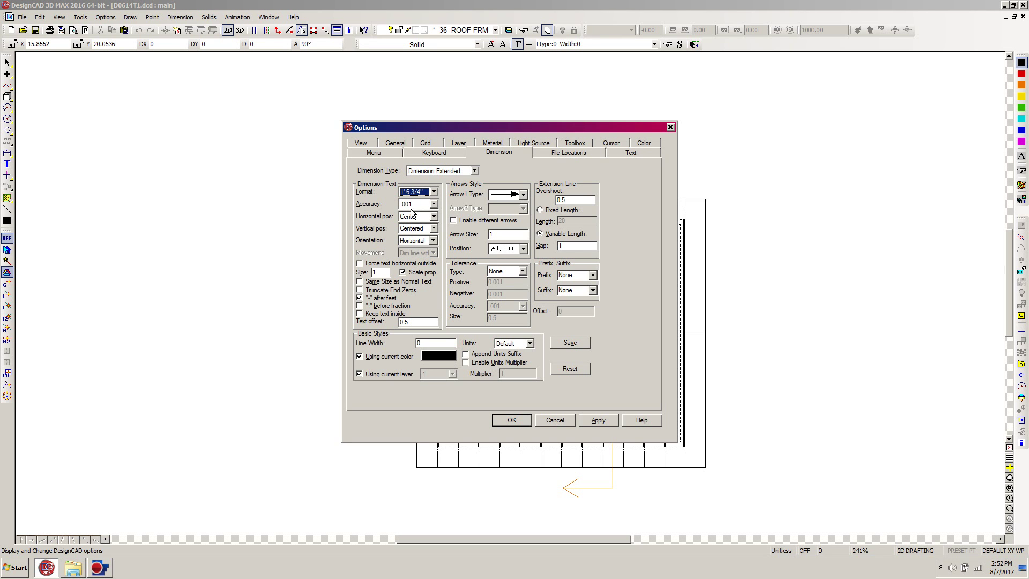
{"action": "left_click", "coordinate": [434, 228]}
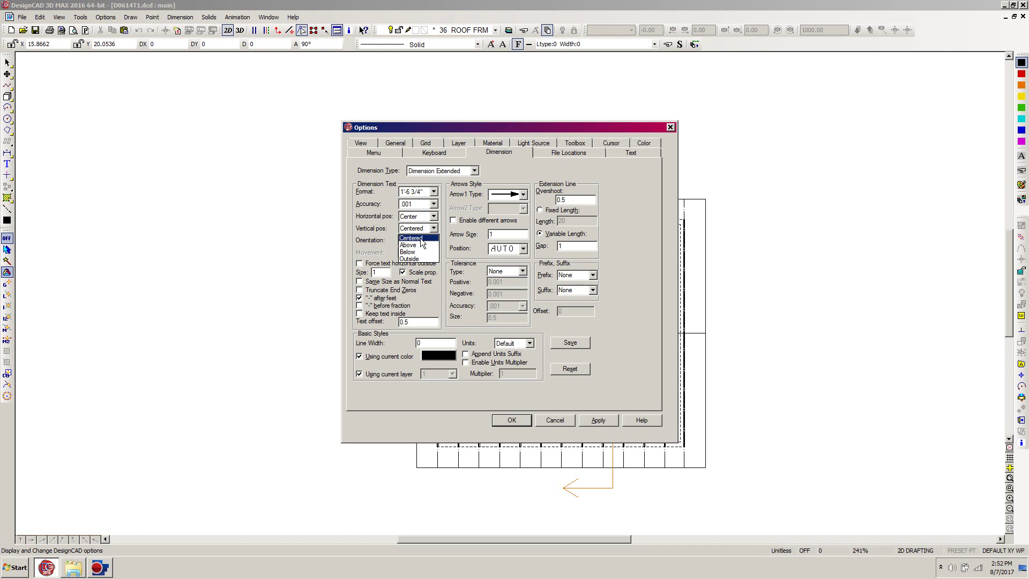
{"action": "left_click", "coordinate": [417, 246]}
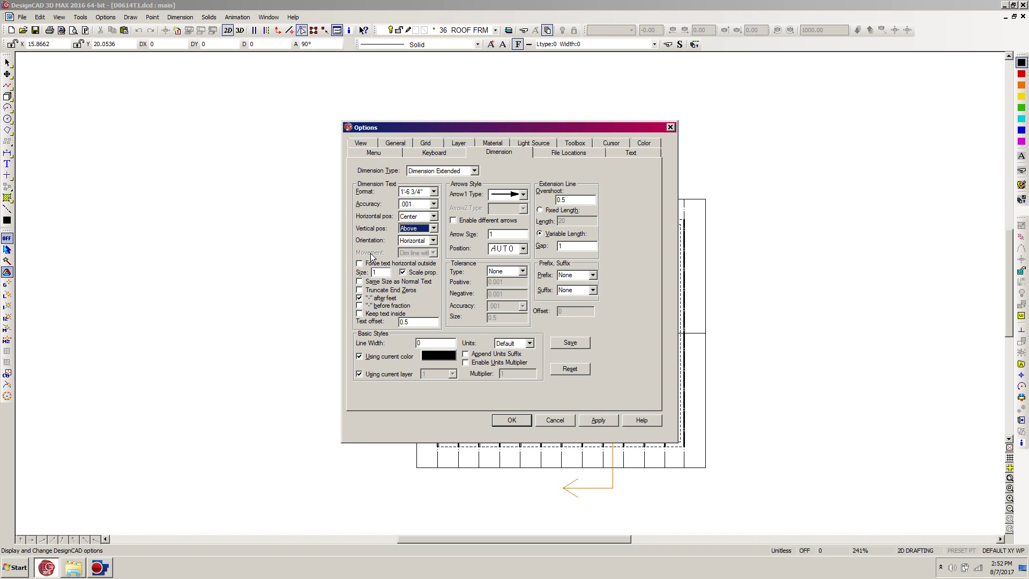
{"action": "left_click", "coordinate": [433, 241]}
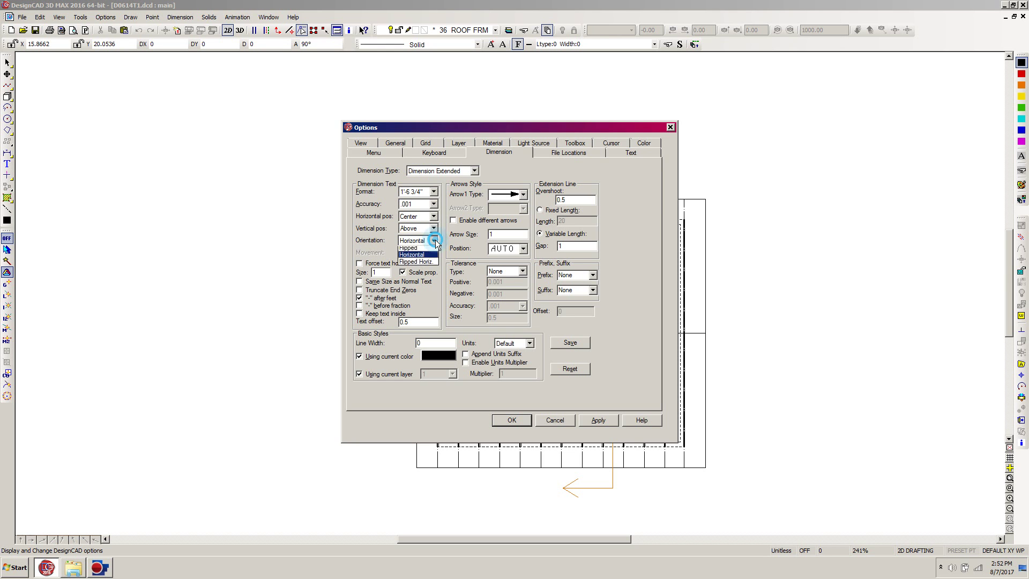
{"action": "left_click", "coordinate": [409, 250]}
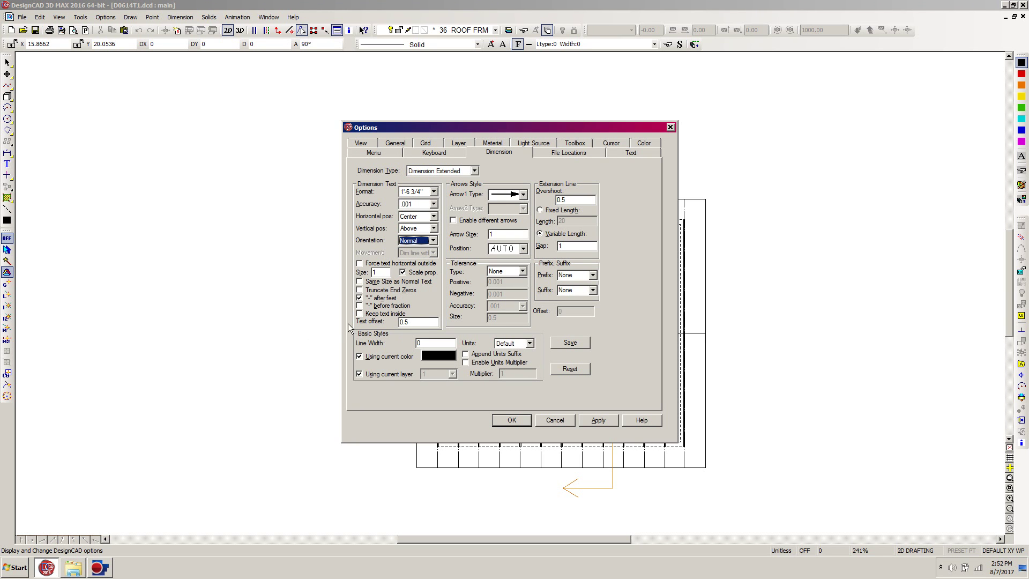
{"action": "double_click", "coordinate": [420, 324]}
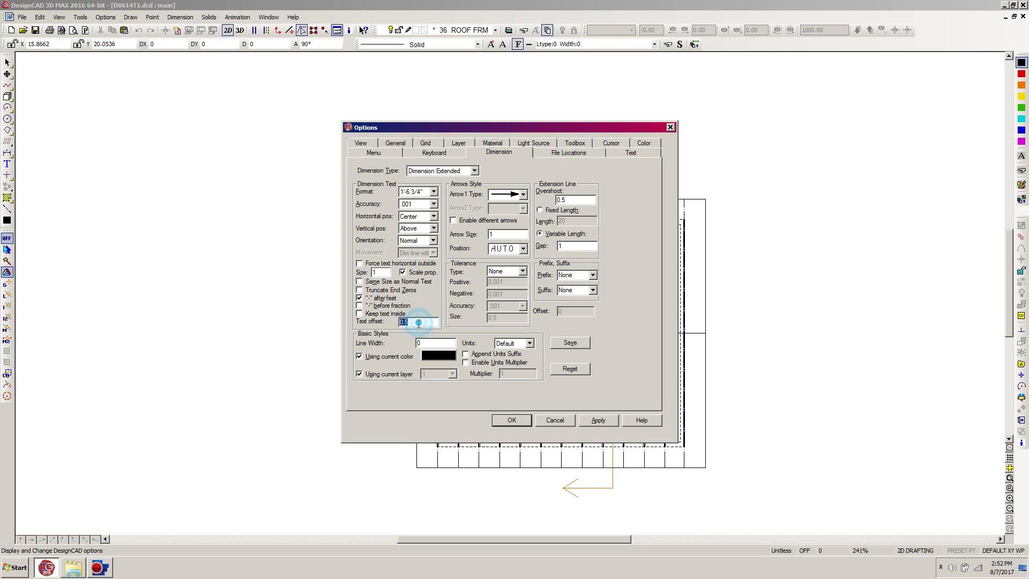
{"action": "type", "text": ".175"}
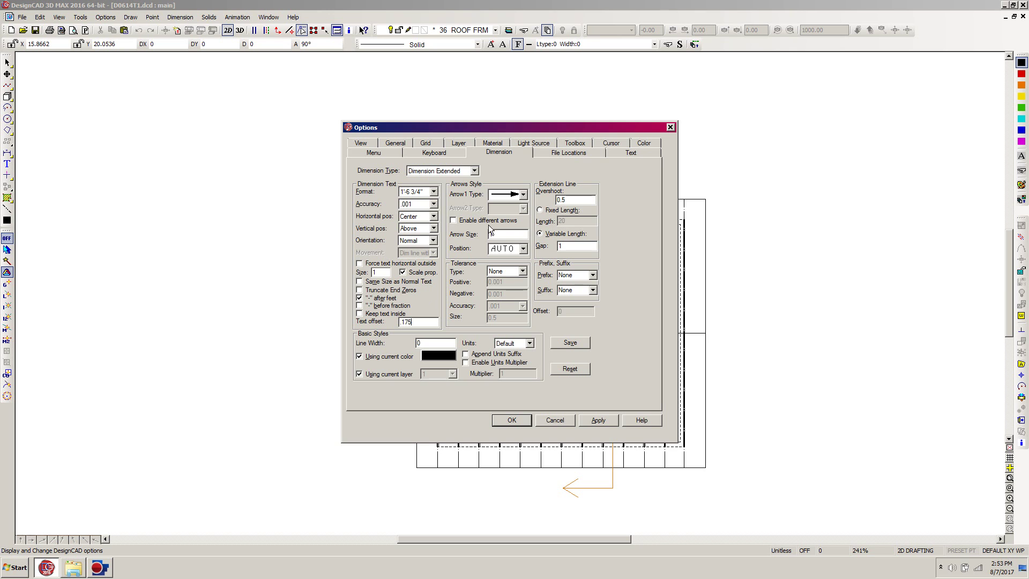
Step: Give the extended dimension a slanted tick as its arrow type and set the arrow size to 0.35
{"action": "left_click", "coordinate": [523, 195]}
{"action": "left_click", "coordinate": [526, 227]}
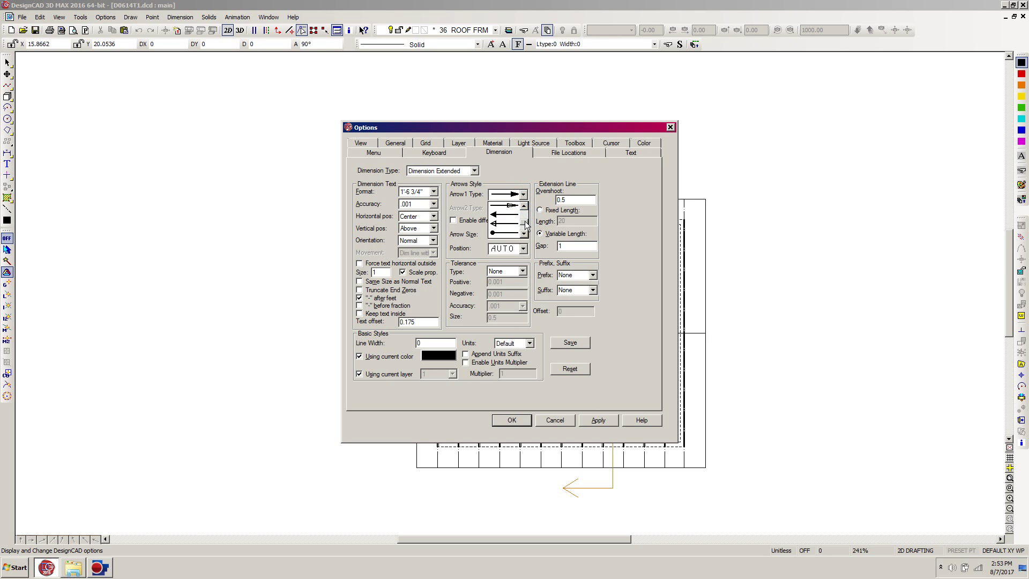
{"action": "left_click", "coordinate": [504, 224]}
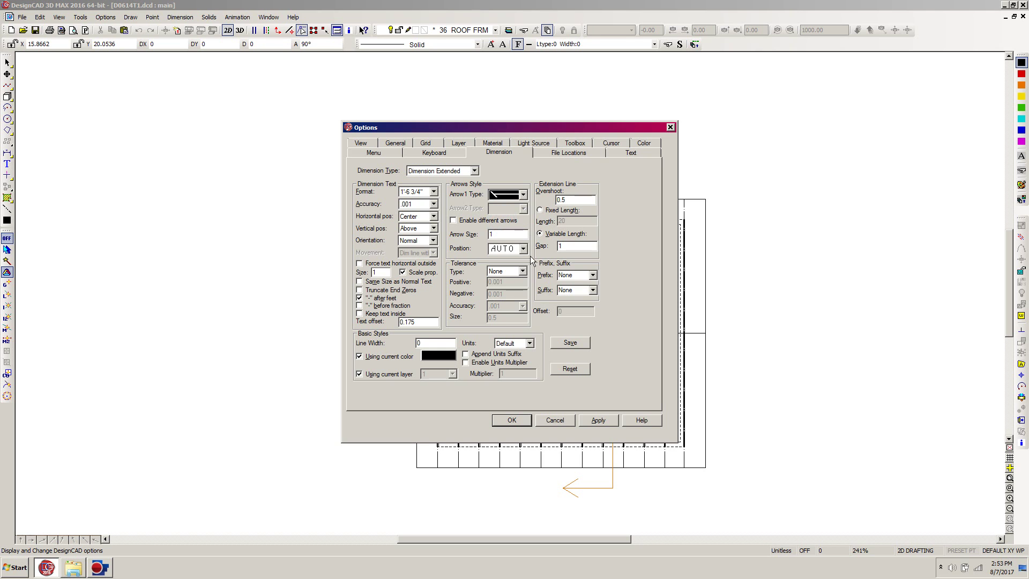
{"action": "double_click", "coordinate": [501, 238]}
{"action": "type", "text": ".35"}
Step: Set the extension line overshoot to 0.175 and the gap to 0.1765, and save and apply the dimension options
{"action": "double_click", "coordinate": [576, 201]}
{"action": "type", "text": ".17"}
{"action": "double_click", "coordinate": [571, 249]}
{"action": "type", "text": "1."}
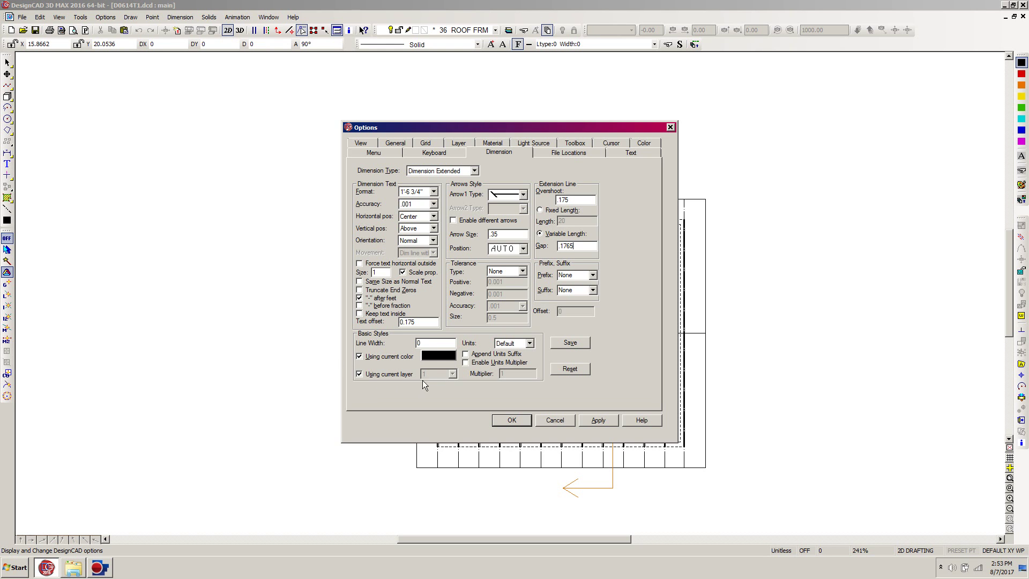
{"action": "left_click", "coordinate": [572, 343]}
{"action": "left_click", "coordinate": [604, 419]}
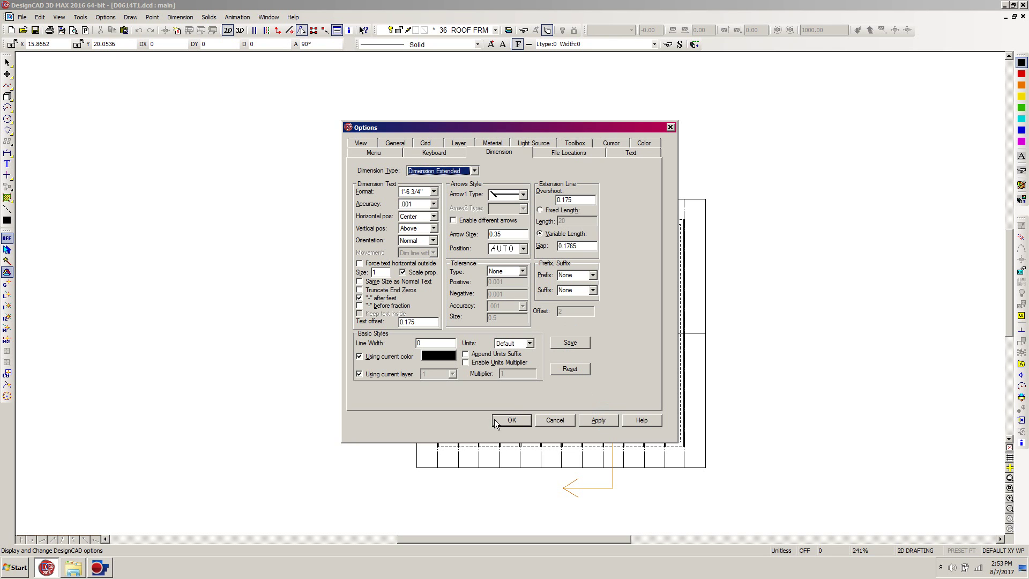
{"action": "left_click", "coordinate": [510, 420]}
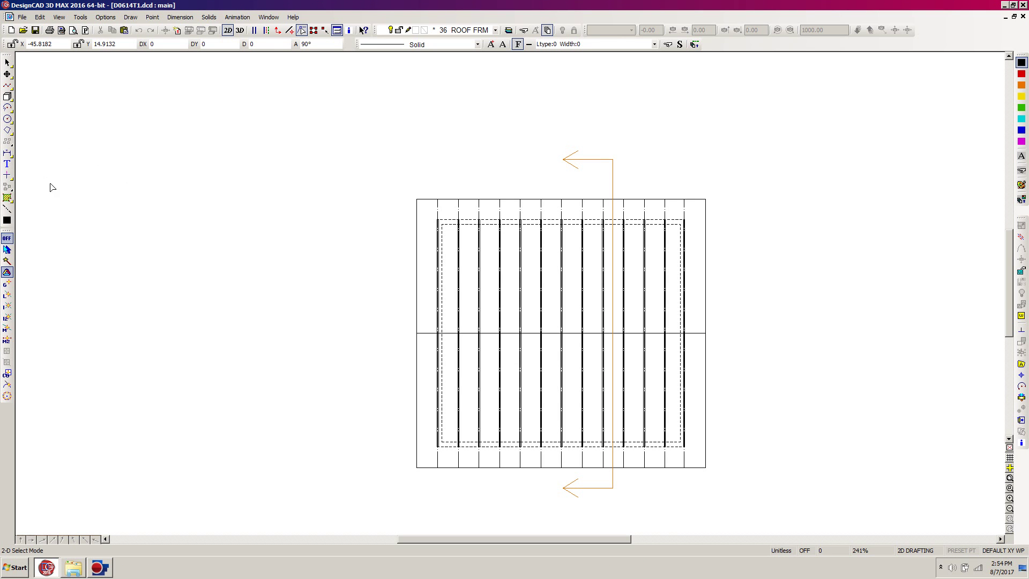
{"action": "left_click", "coordinate": [8, 153]}
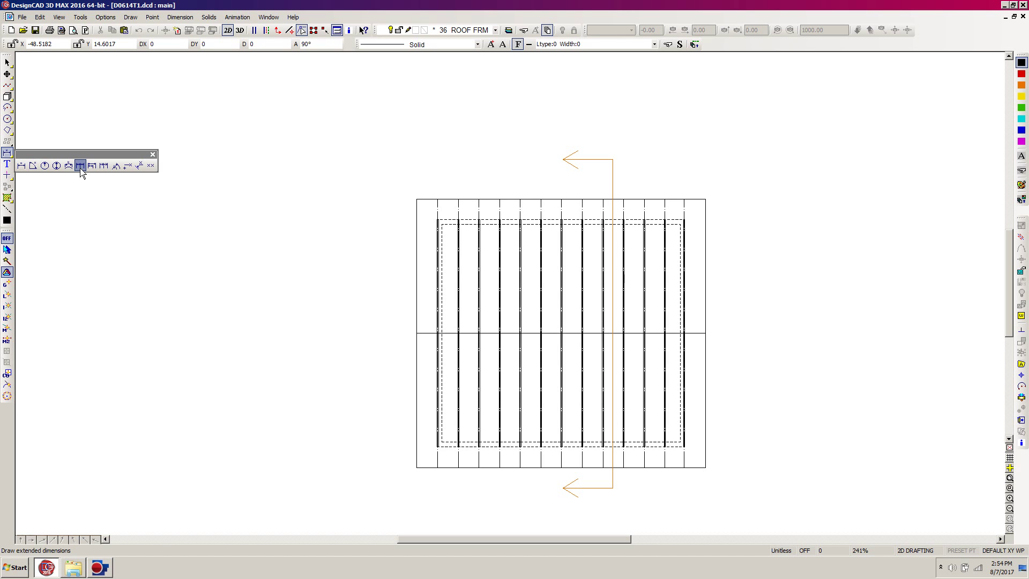
{"action": "left_click", "coordinate": [79, 167]}
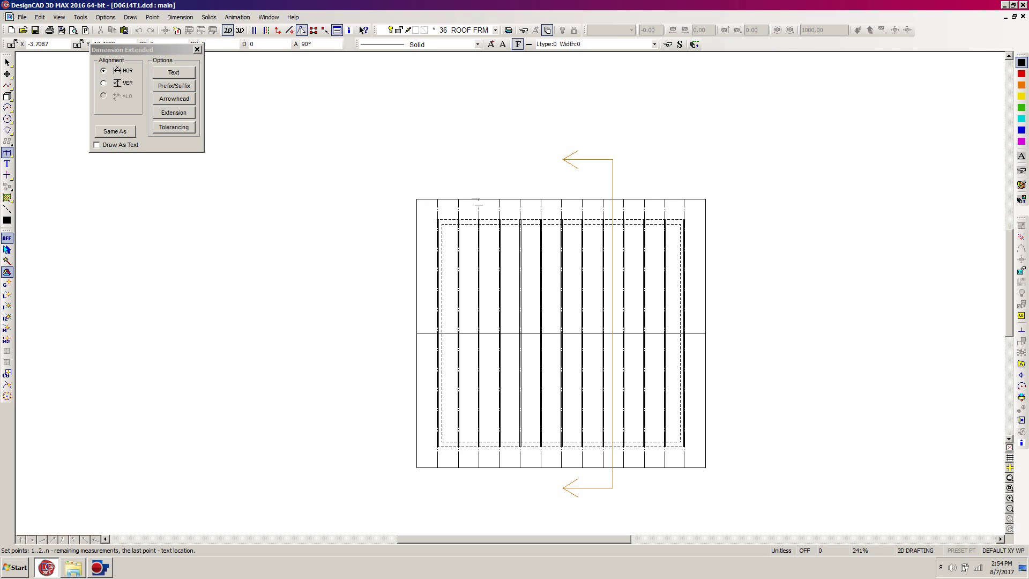
{"action": "left_click", "coordinate": [427, 214]}
{"action": "left_click", "coordinate": [456, 184]}
{"action": "left_click", "coordinate": [478, 196]}
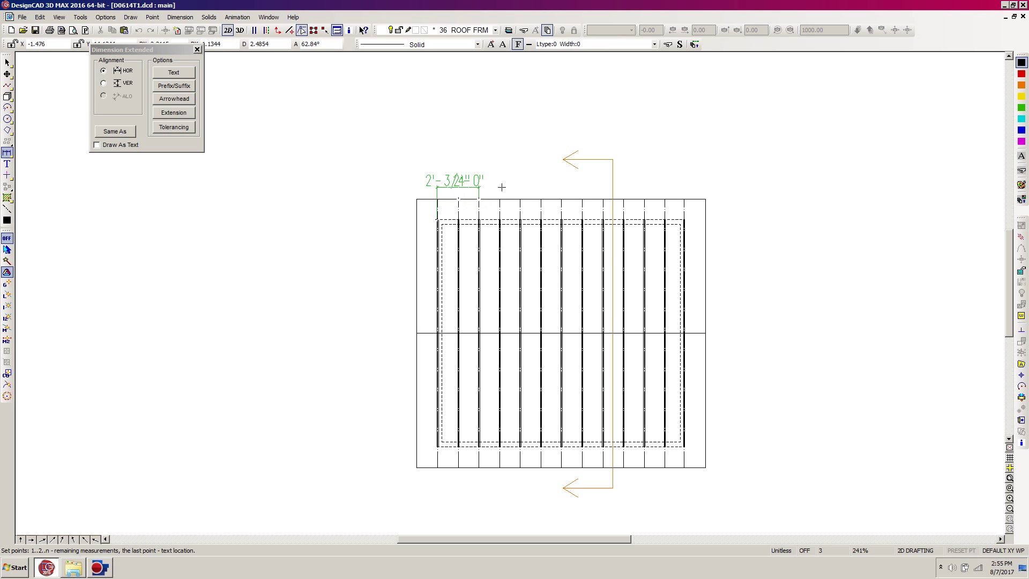
{"action": "left_click", "coordinate": [501, 189]}
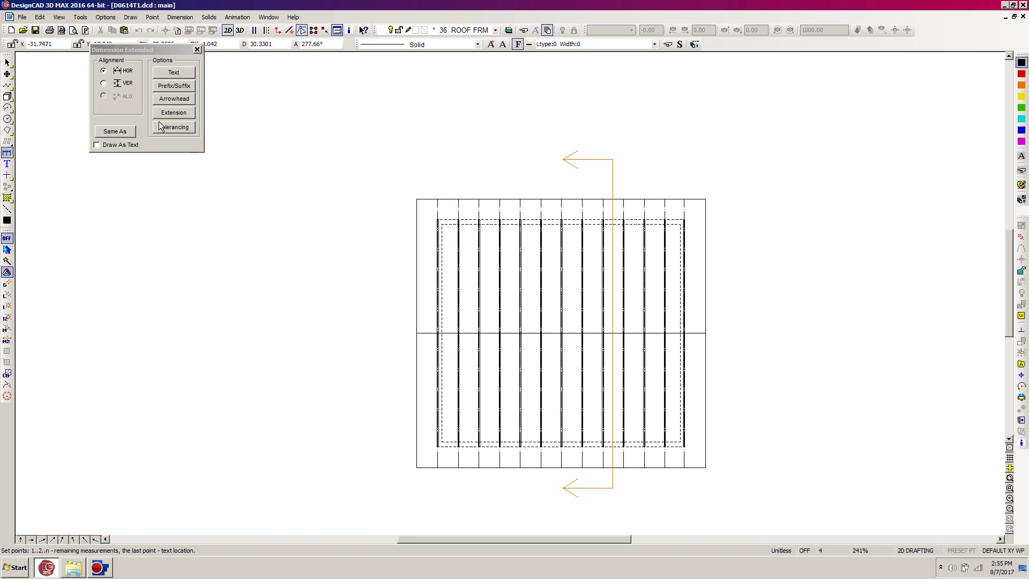
{"action": "left_click", "coordinate": [173, 72]}
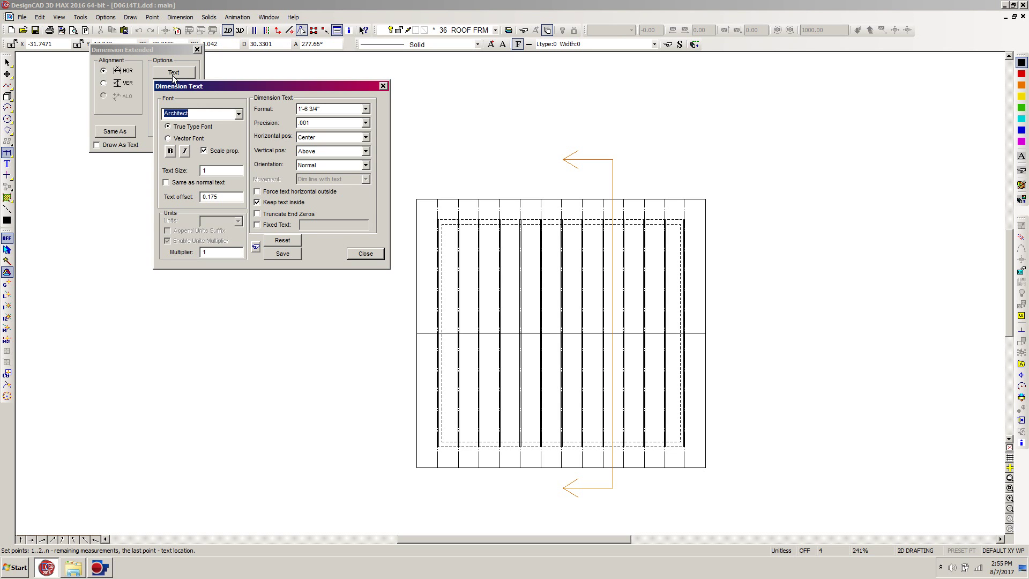
{"action": "key", "text": "Escape"}
{"action": "key", "text": "Escape"}
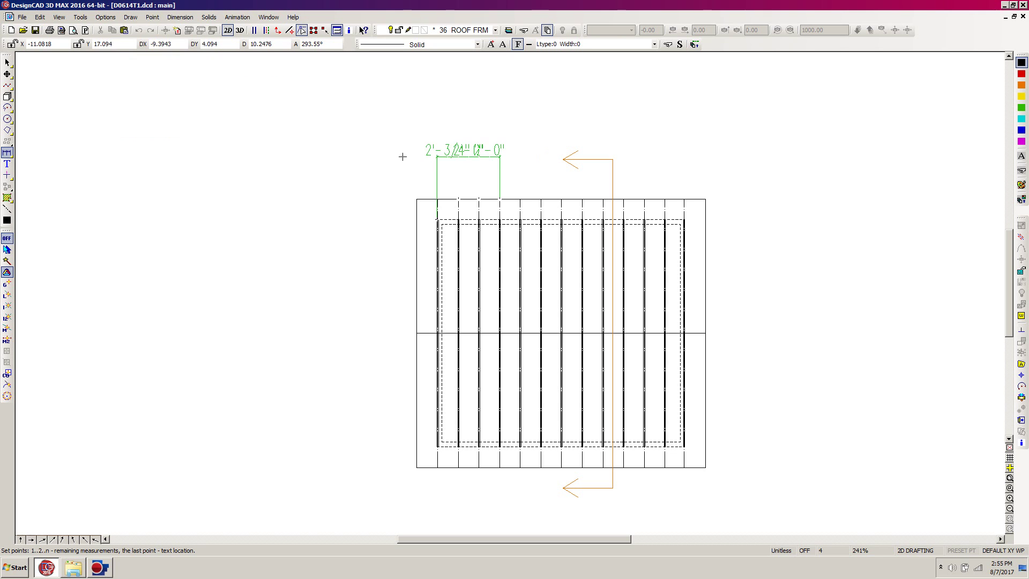
{"action": "key", "text": "BackSpace"}
{"action": "left_click", "coordinate": [493, 188]}
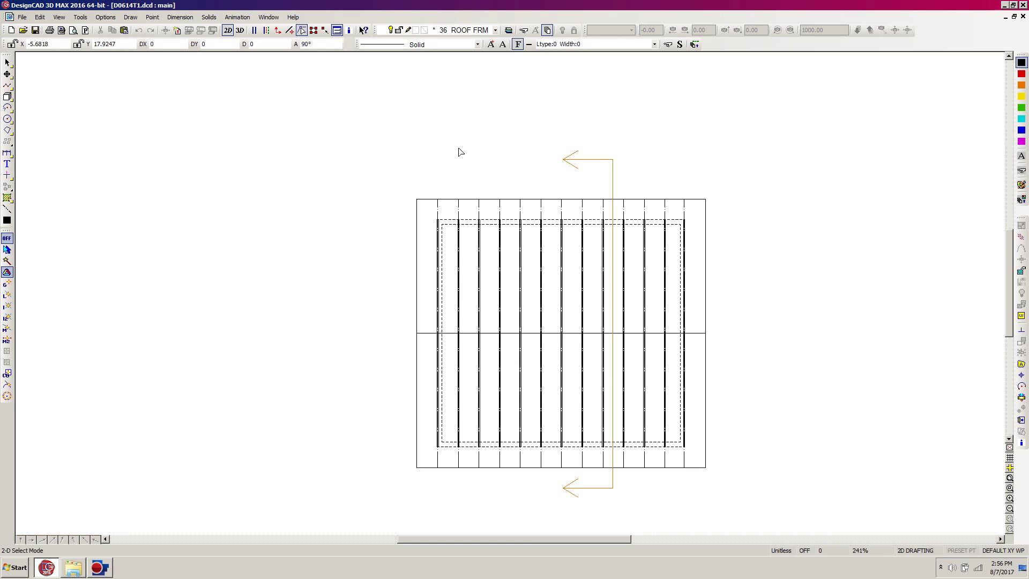
Step: Reopen the dimension options and bring up the settings for the Dimension Extended type
{"action": "key", "text": "o"}
{"action": "left_click", "coordinate": [509, 152]}
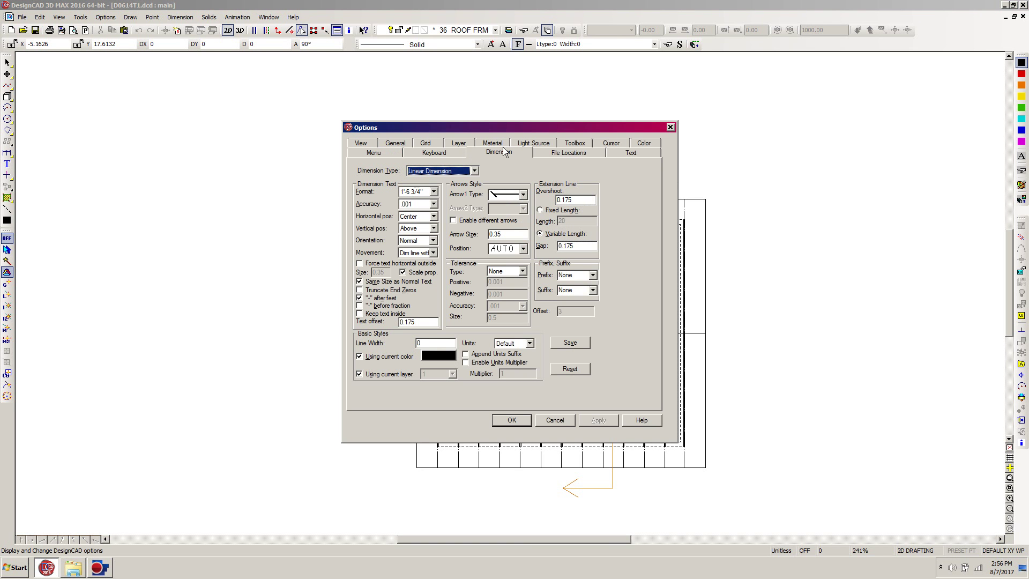
{"action": "left_click", "coordinate": [474, 171]}
{"action": "left_click_drag", "start_coordinate": [476, 196], "coordinate": [480, 204]}
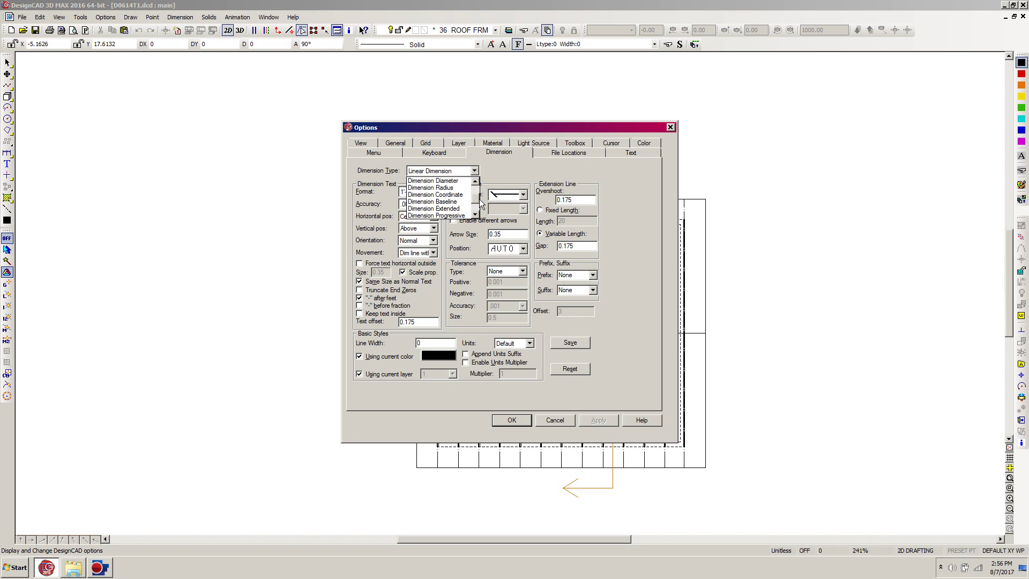
{"action": "left_click", "coordinate": [435, 215]}
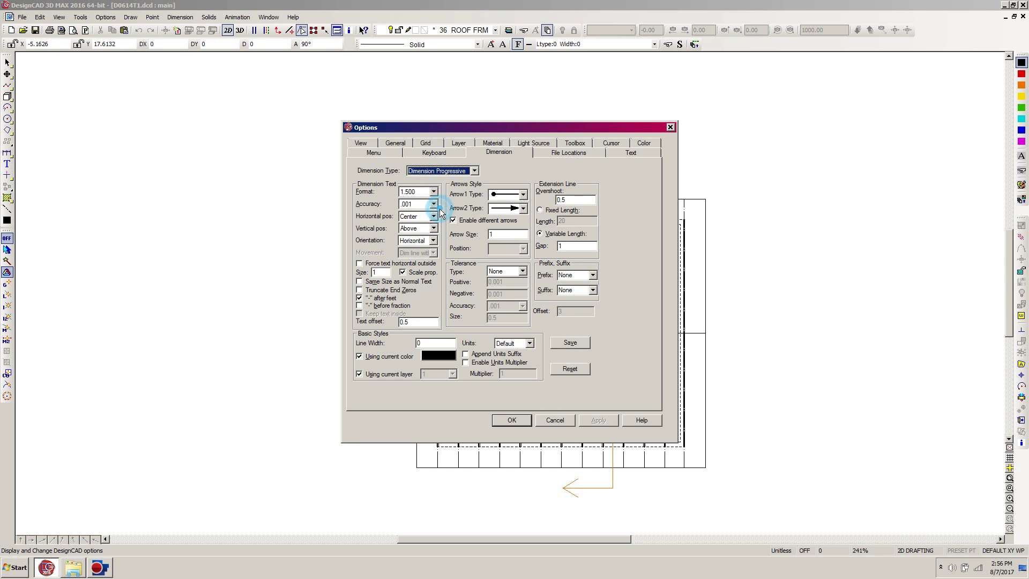
{"action": "left_click", "coordinate": [475, 171]}
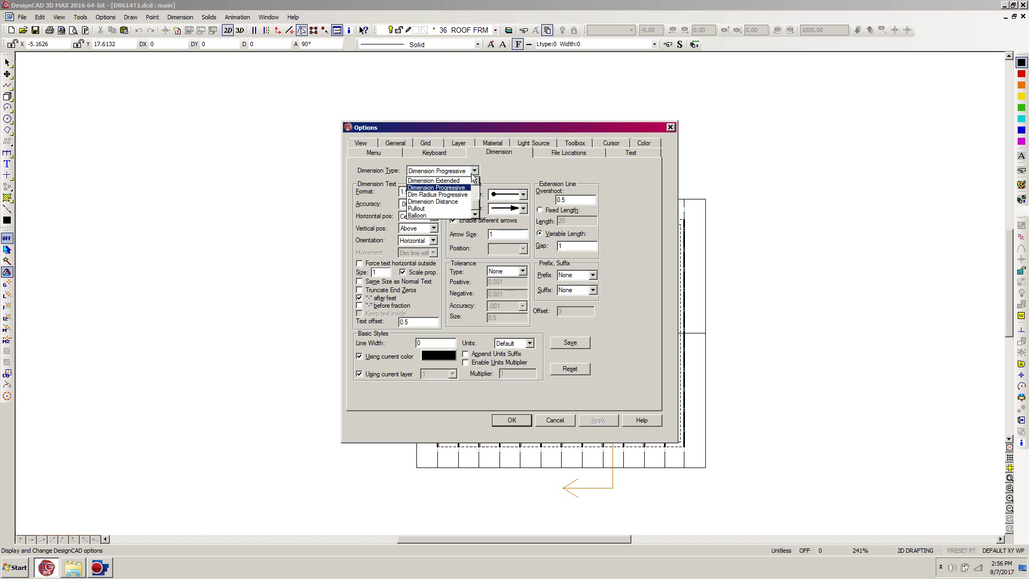
{"action": "left_click", "coordinate": [476, 214]}
{"action": "left_click_drag", "start_coordinate": [478, 206], "coordinate": [476, 199]}
{"action": "left_click", "coordinate": [434, 194]}
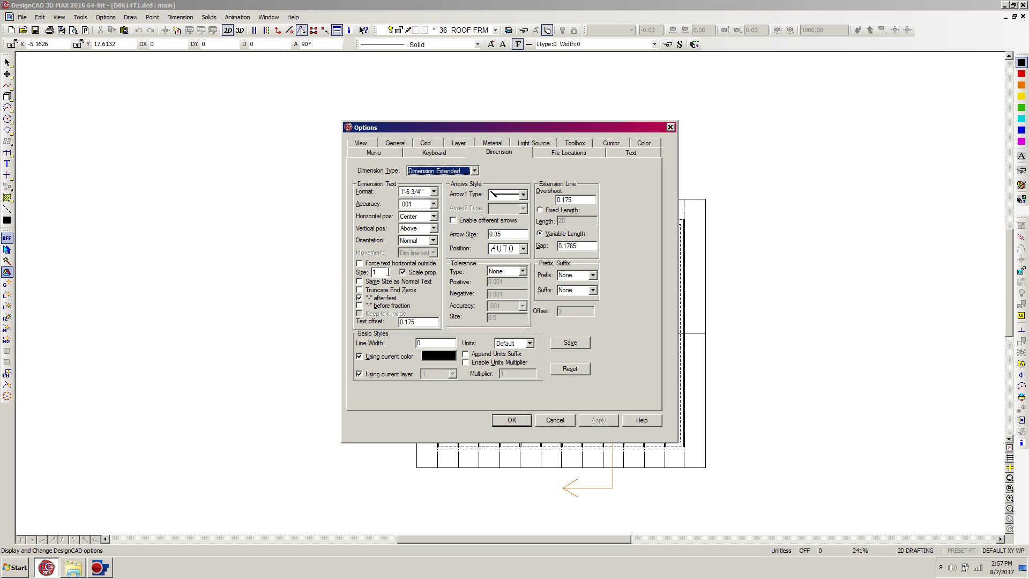
Step: Set the extended dimension's text size to 0.35, enable Same Size as Normal Text, and save and apply the options
{"action": "double_click", "coordinate": [388, 272]}
{"action": "type", "text": ".35"}
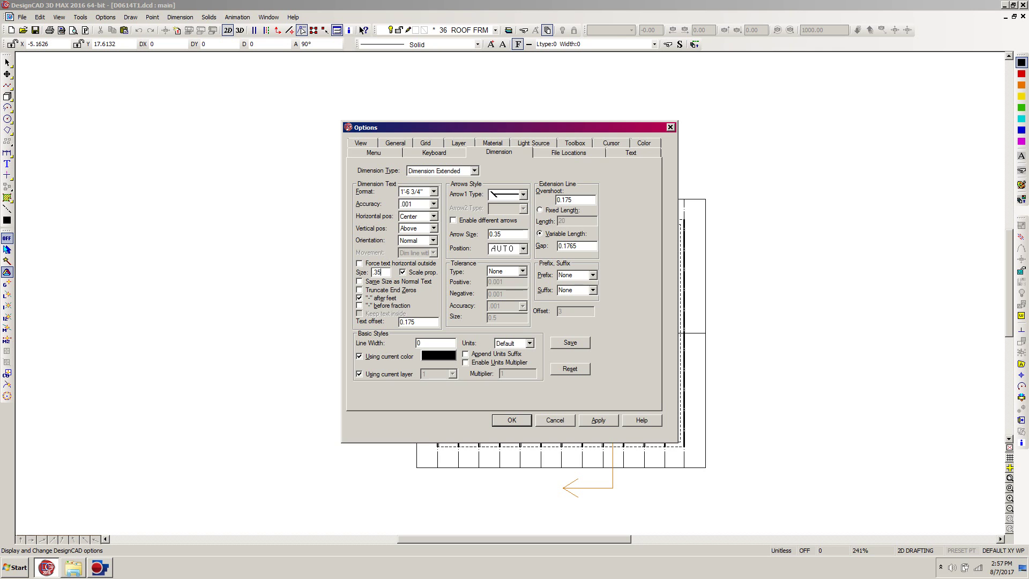
{"action": "left_click", "coordinate": [360, 282]}
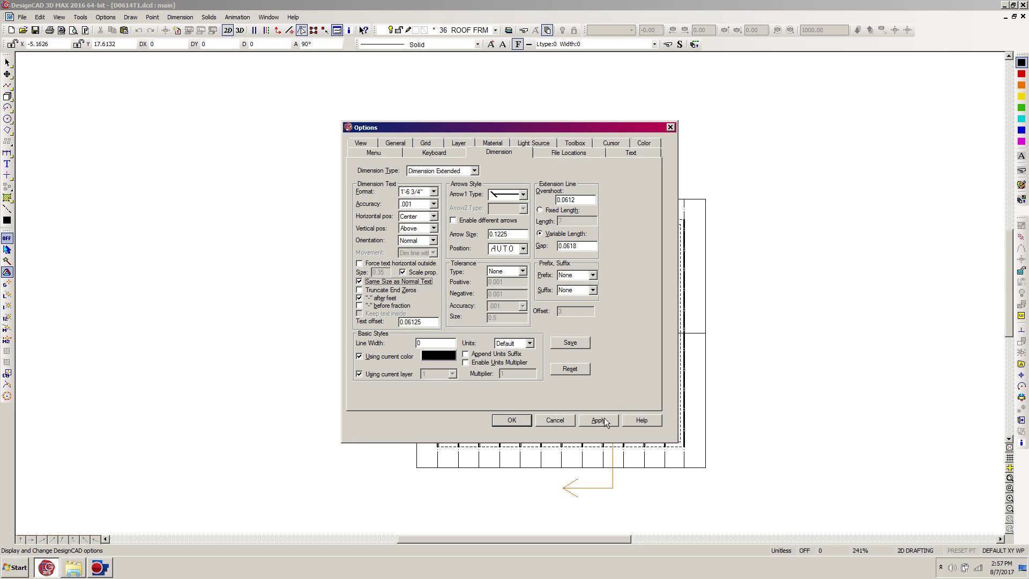
{"action": "left_click", "coordinate": [571, 342]}
{"action": "left_click", "coordinate": [592, 419]}
{"action": "left_click", "coordinate": [513, 420]}
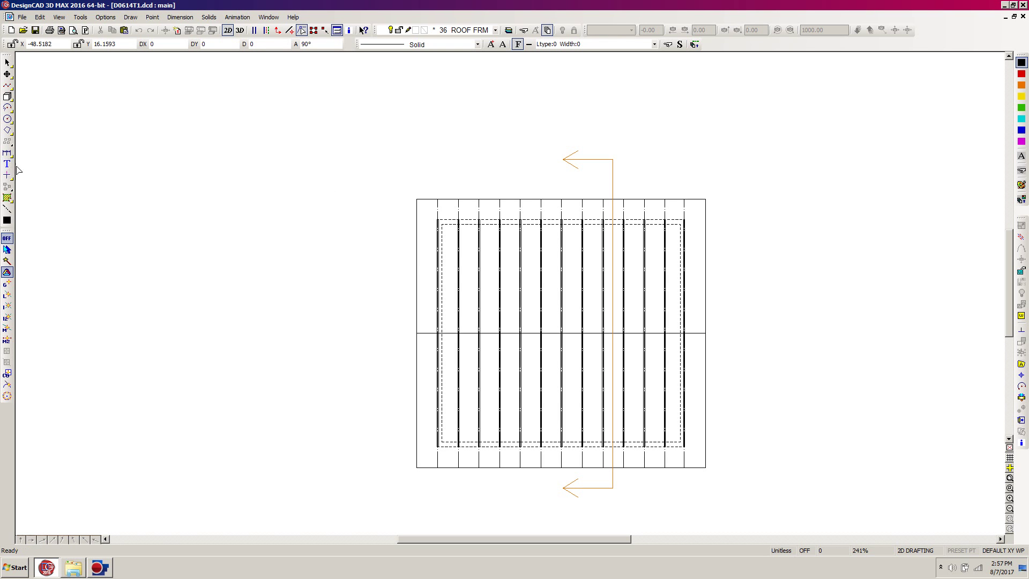
Step: Place a chained horizontal extended dimension across the first four rafters, with the dimension line above the top roof edge
{"action": "left_click", "coordinate": [6, 152]}
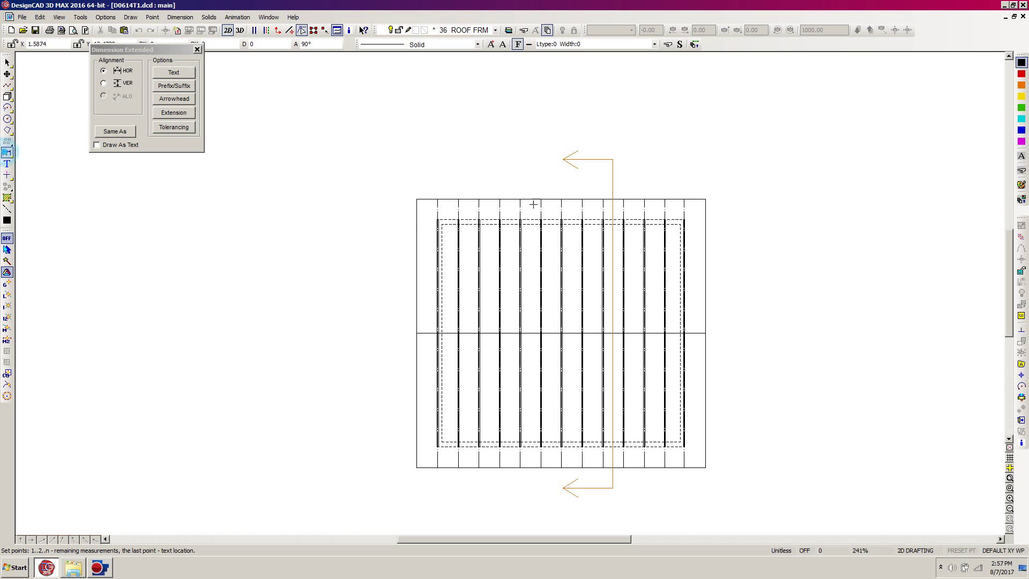
{"action": "left_click", "coordinate": [427, 219]}
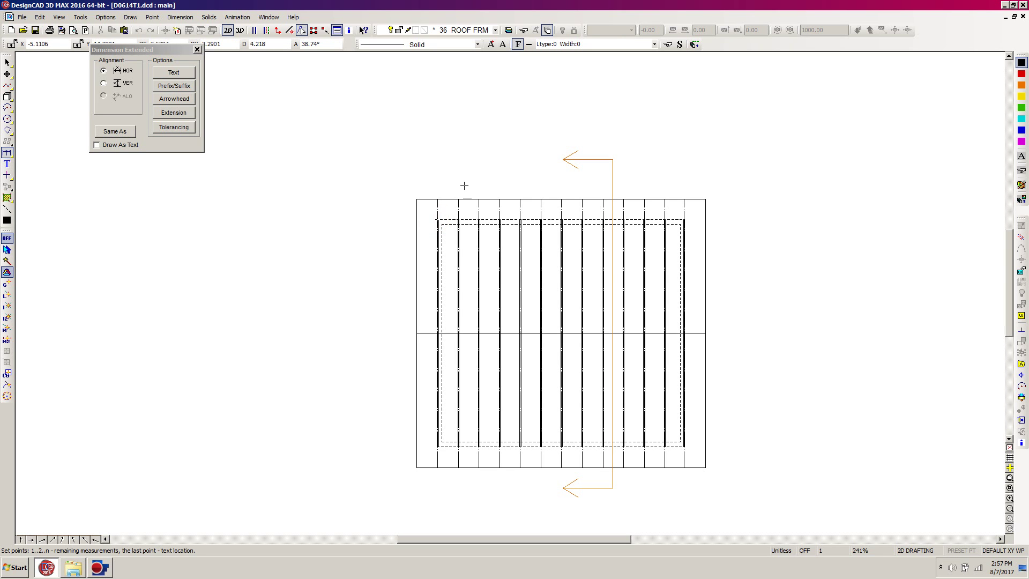
{"action": "left_click", "coordinate": [454, 200]}
{"action": "left_click", "coordinate": [479, 199]}
{"action": "left_click", "coordinate": [500, 197]}
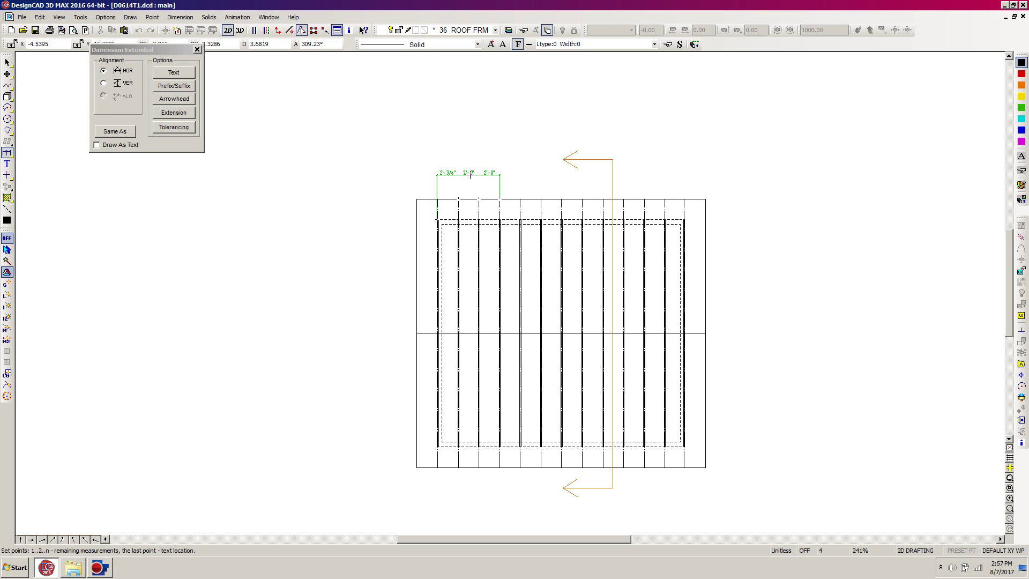
{"action": "left_click", "coordinate": [469, 176]}
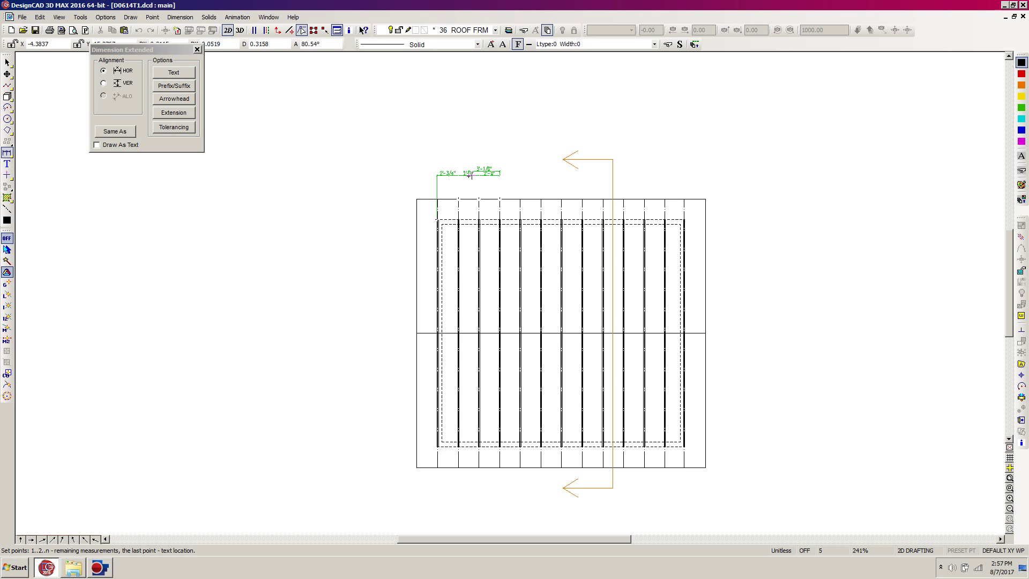
{"action": "key", "text": "Return"}
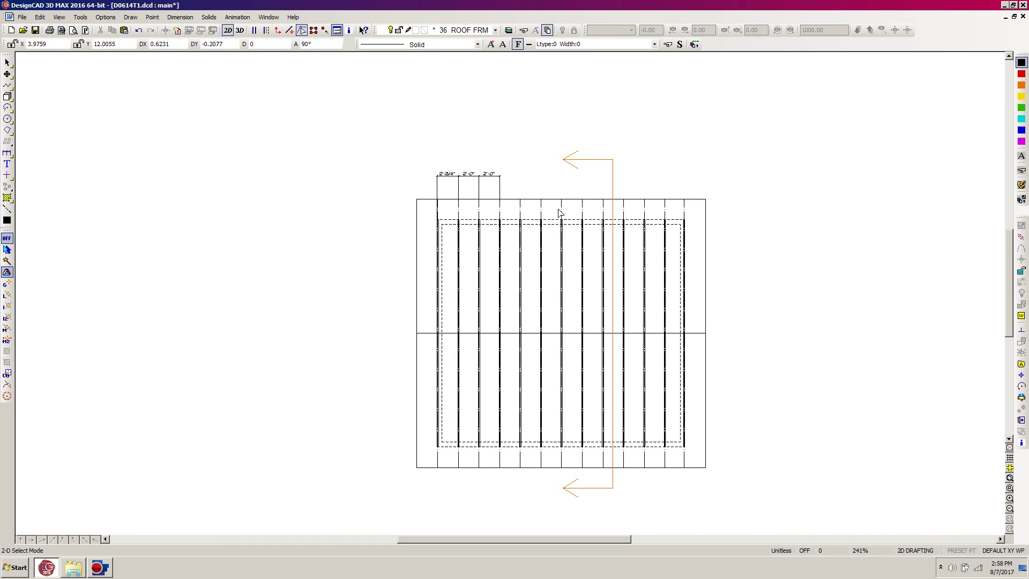
Step: Draw an arrow from the right end of the rafter dimension line to a point 3 units away in X
{"action": "key", "text": "shift+a"}
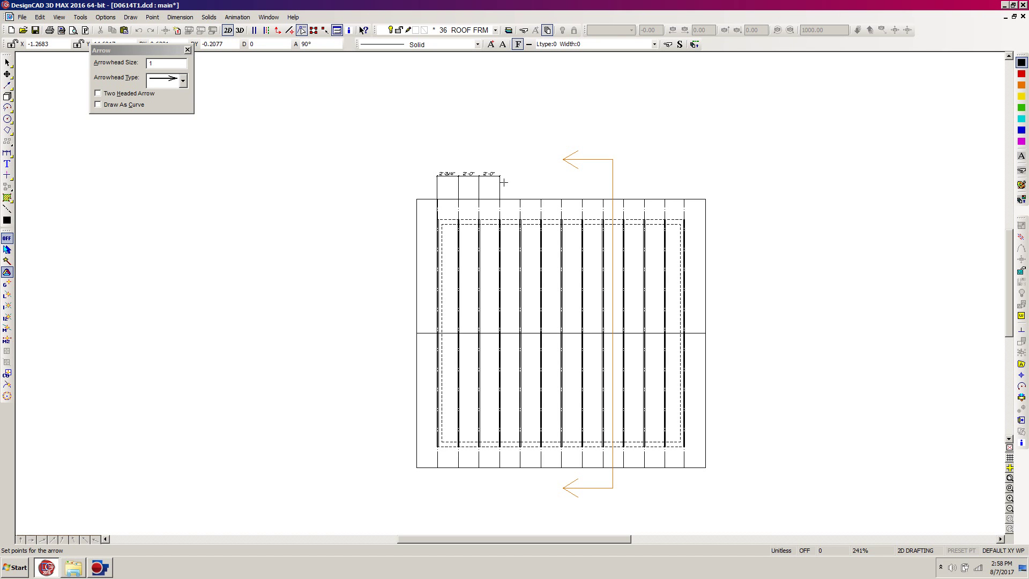
{"action": "left_click", "coordinate": [500, 175]}
{"action": "key", "text": "apostrophe"}
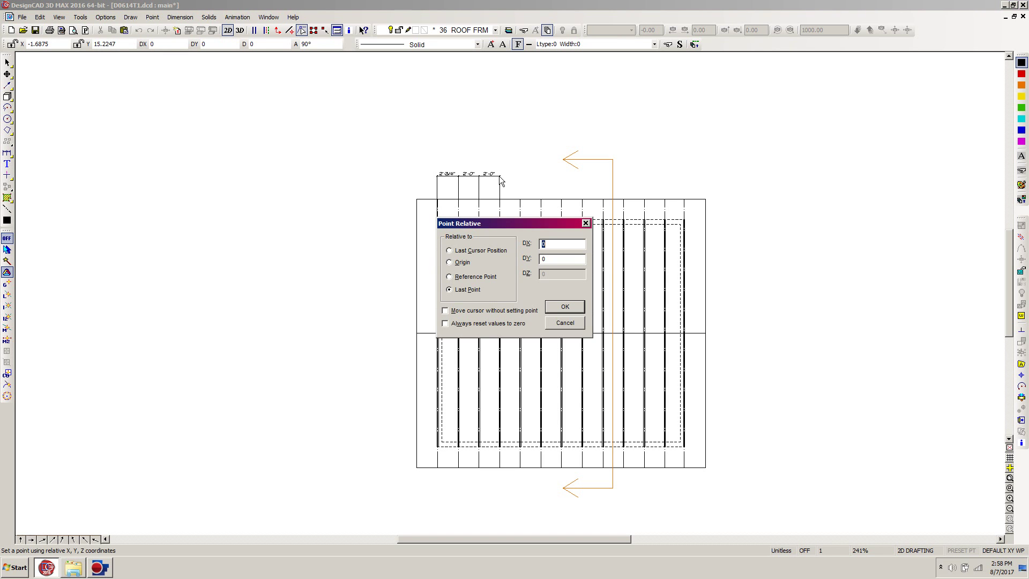
{"action": "type", "text": "3"}
{"action": "key", "text": "Return"}
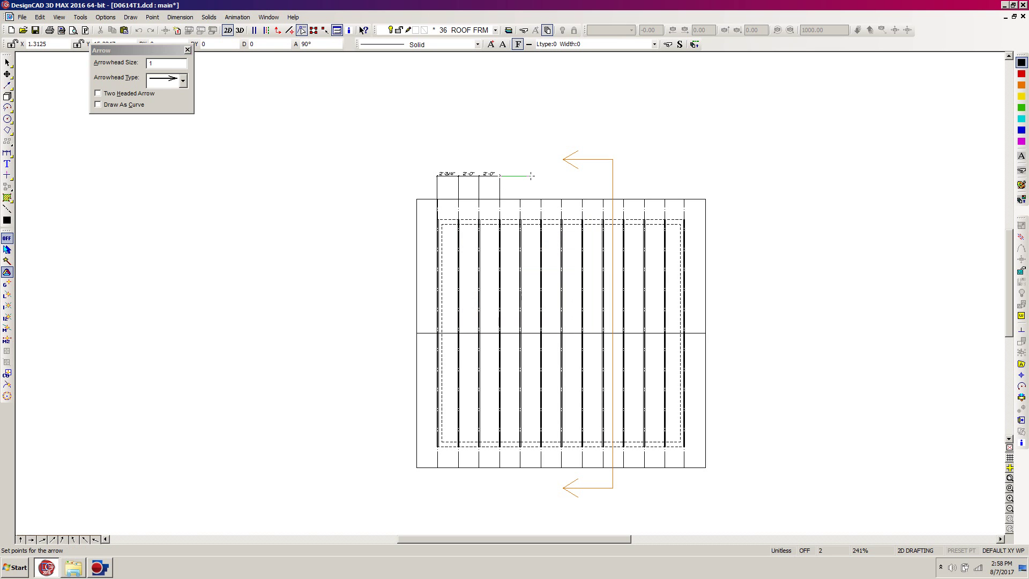
{"action": "key", "text": "Return"}
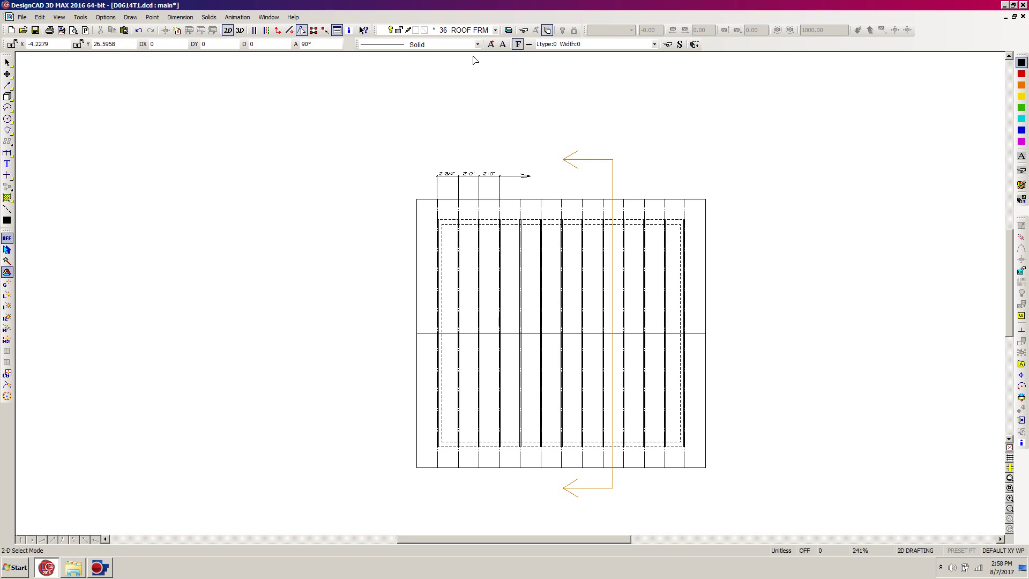
Step: Open the properties of the new arrow beside the rafter dimensions and set its arrow size to 0.5
{"action": "key", "text": "z"}
{"action": "left_click", "coordinate": [581, 131]}
{"action": "left_click", "coordinate": [404, 231]}
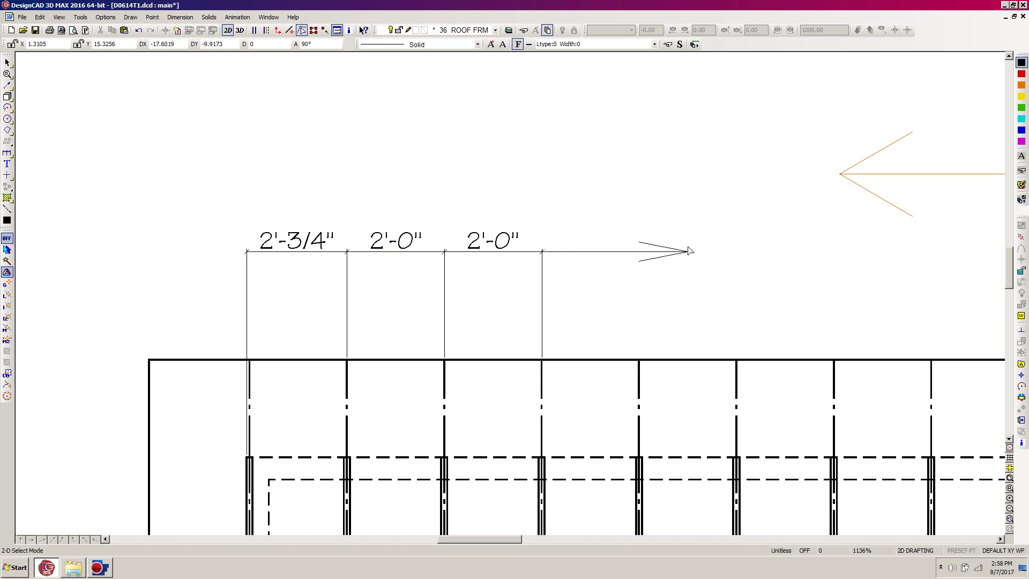
{"action": "left_click", "coordinate": [689, 252]}
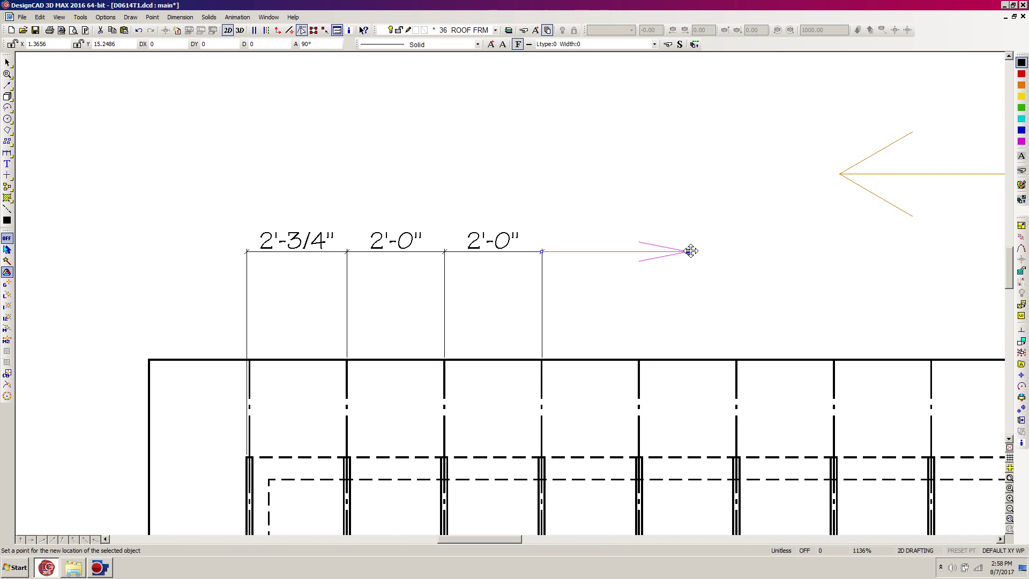
{"action": "left_click", "coordinate": [1020, 442]}
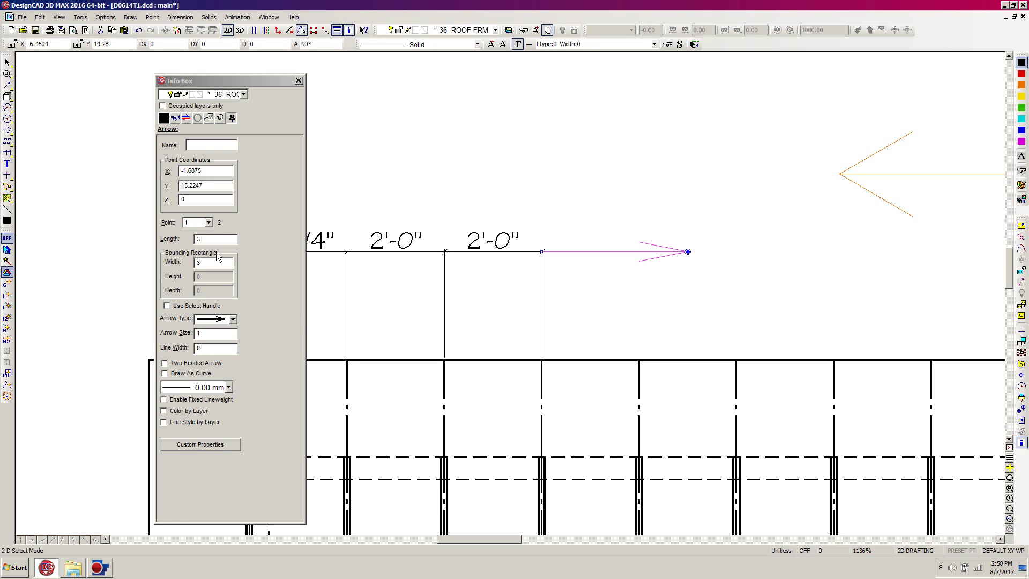
{"action": "double_click", "coordinate": [209, 332]}
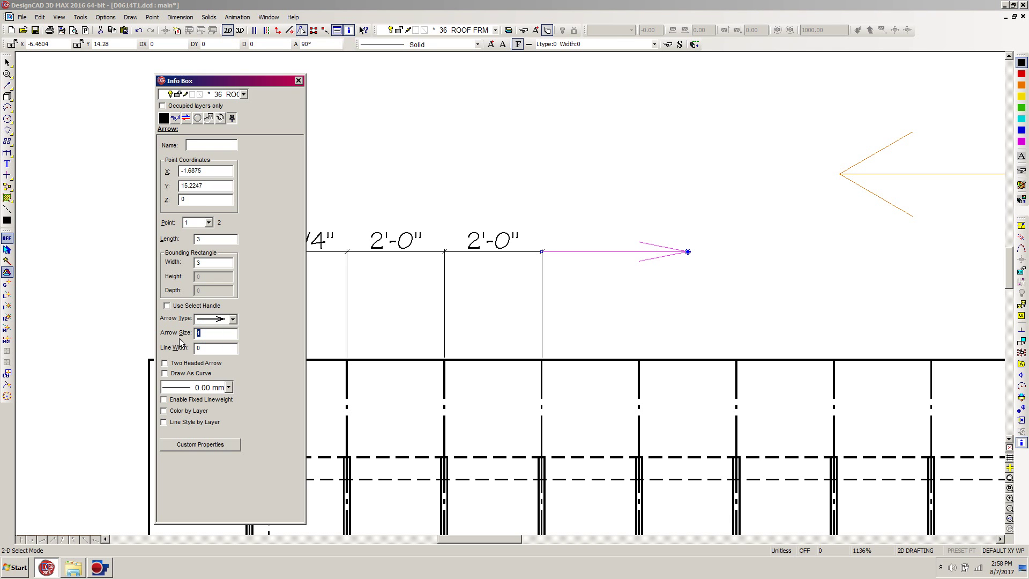
{"action": "type", "text": ".3"}
Step: Change the arrow type to the wider open arrowhead, deselect the arrow, and collapse the Info Box clear of the drawing
{"action": "left_click", "coordinate": [234, 320]}
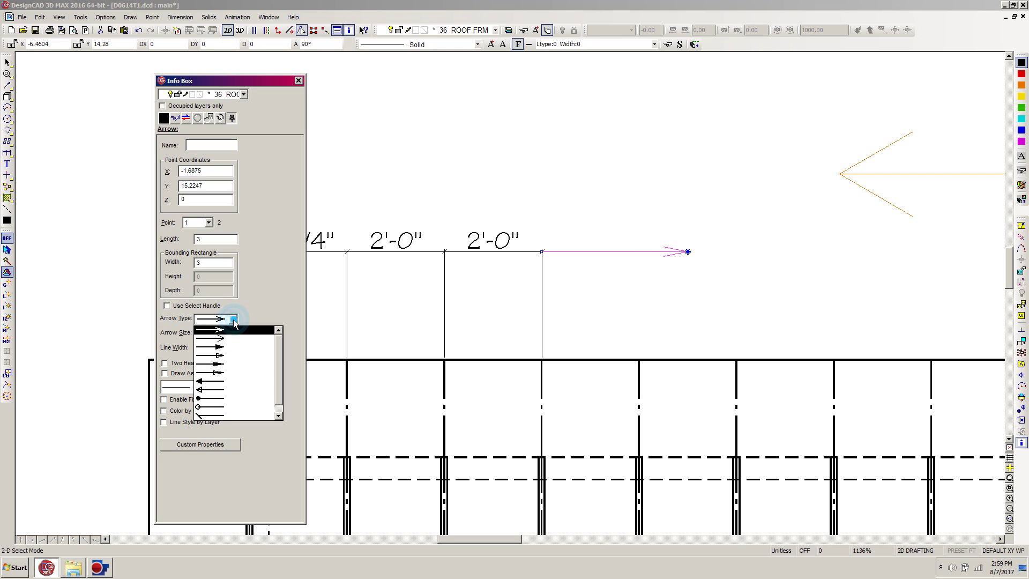
{"action": "left_click", "coordinate": [216, 339]}
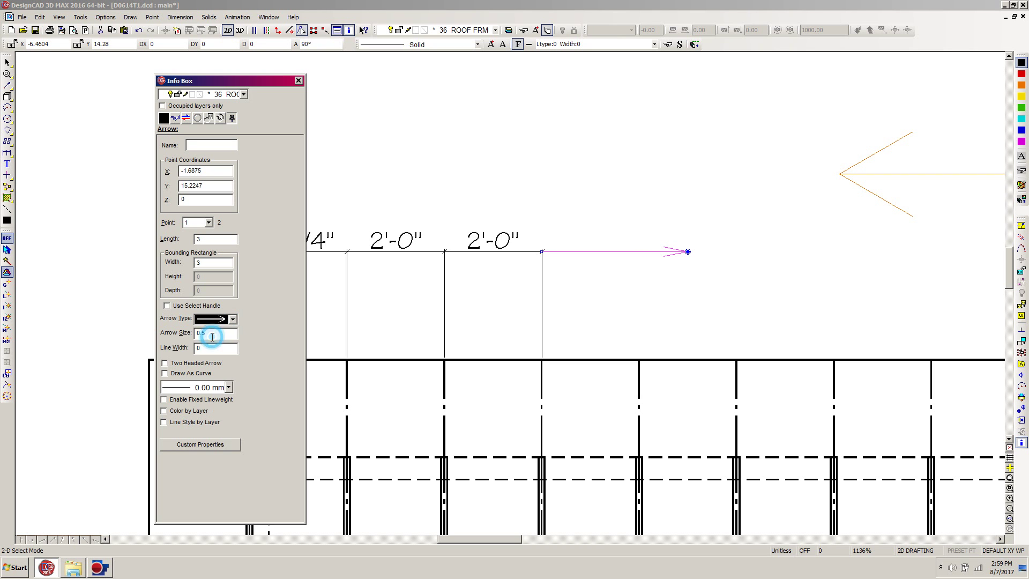
{"action": "left_click", "coordinate": [534, 141]}
{"action": "left_click_drag", "start_coordinate": [237, 81], "coordinate": [321, 553]}
{"action": "left_click", "coordinate": [311, 101]}
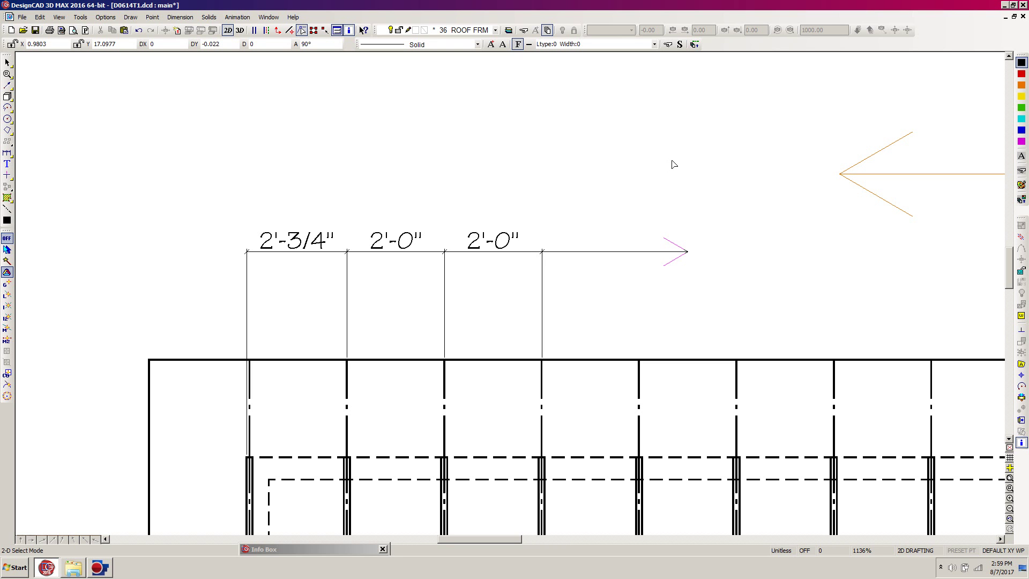
Step: Make layer 2 TEXT M visible and unlocked in the layer options and apply the change
{"action": "scroll", "coordinate": [510, 294], "scroll_direction": "down", "scroll_amount": 7}
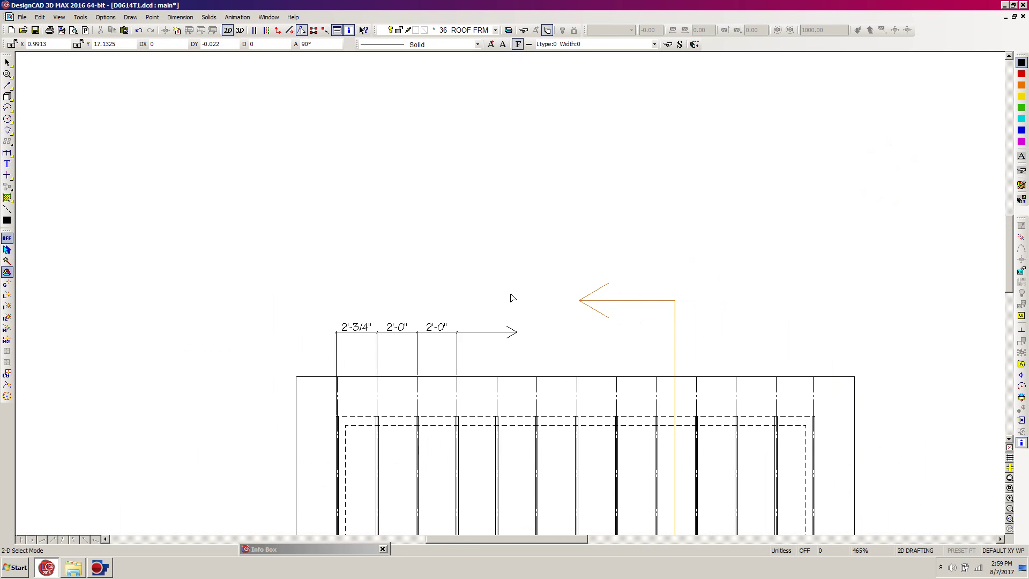
{"action": "scroll", "coordinate": [512, 295], "scroll_direction": "down", "scroll_amount": 9}
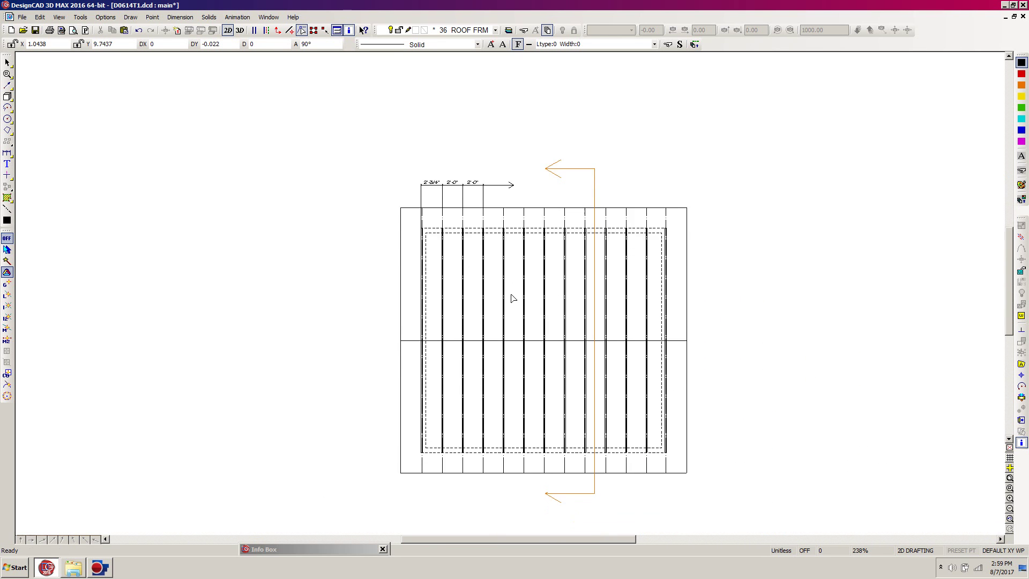
{"action": "scroll", "coordinate": [511, 295], "scroll_direction": "down", "scroll_amount": 2}
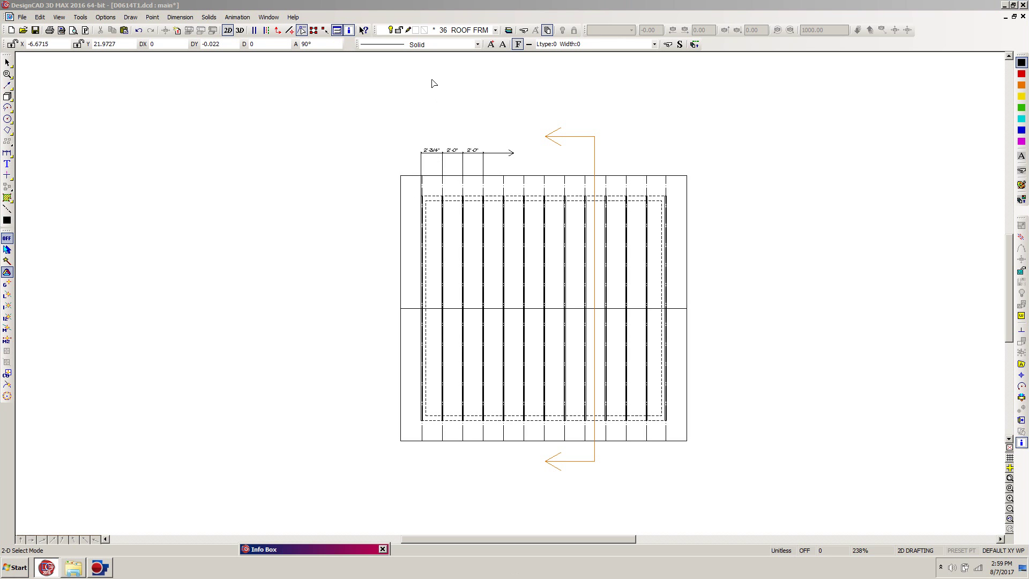
{"action": "left_click", "coordinate": [395, 8]}
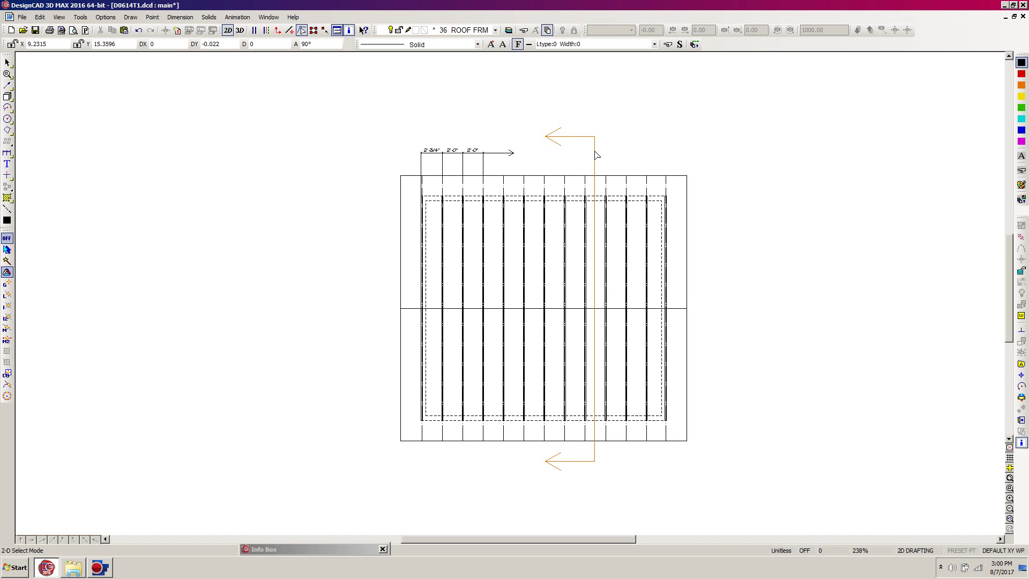
{"action": "key", "text": "l"}
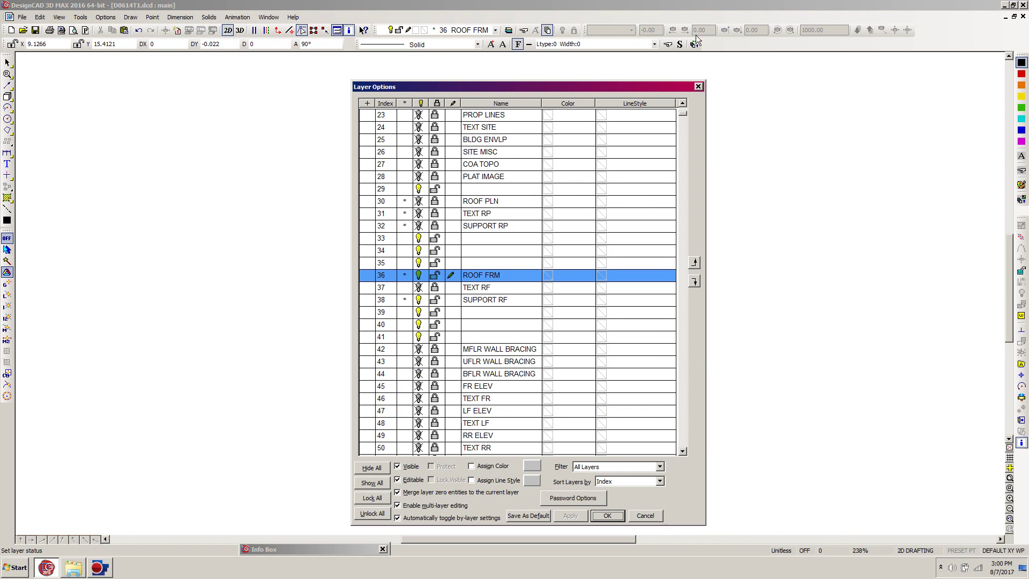
{"action": "left_click_drag", "start_coordinate": [683, 113], "coordinate": [683, 108]}
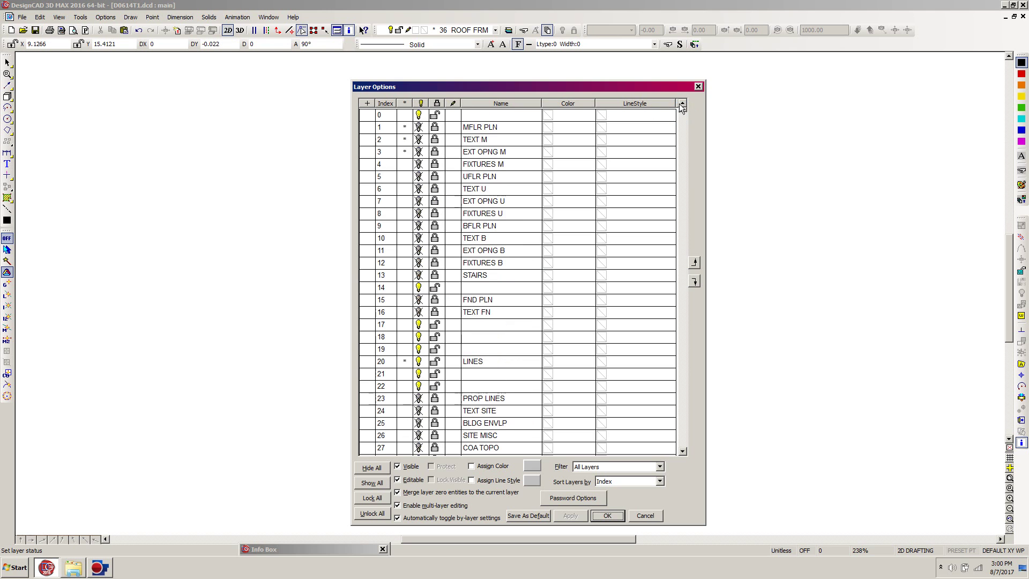
{"action": "left_click", "coordinate": [421, 144]}
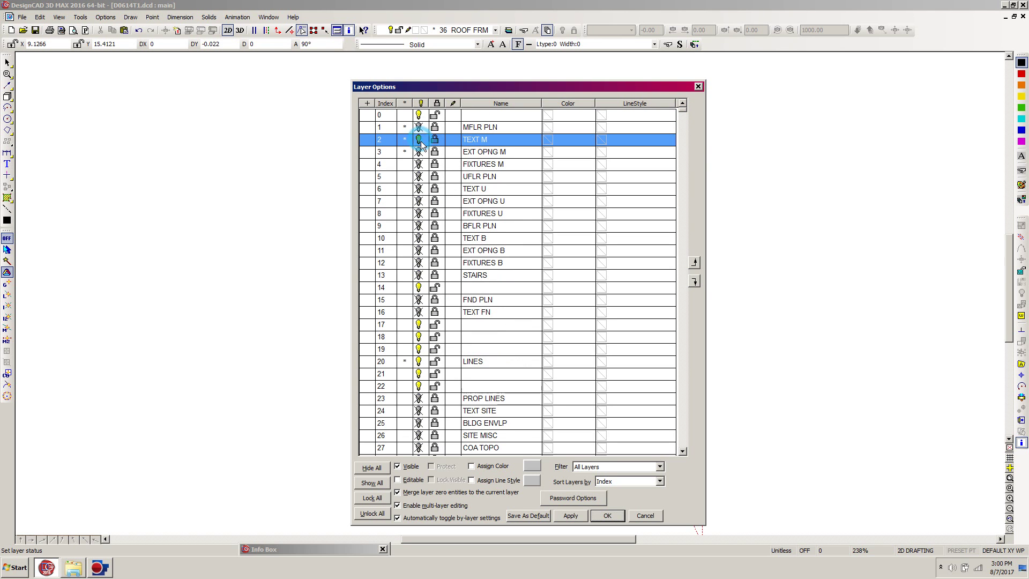
{"action": "left_click", "coordinate": [421, 141]}
{"action": "left_click", "coordinate": [435, 141]}
{"action": "left_click", "coordinate": [608, 515]}
Step: Select the FLOOR PLAN title, its scale note and underlines, and the north arrows, and copy them in place
{"action": "scroll", "coordinate": [626, 466], "scroll_direction": "down", "scroll_amount": 2}
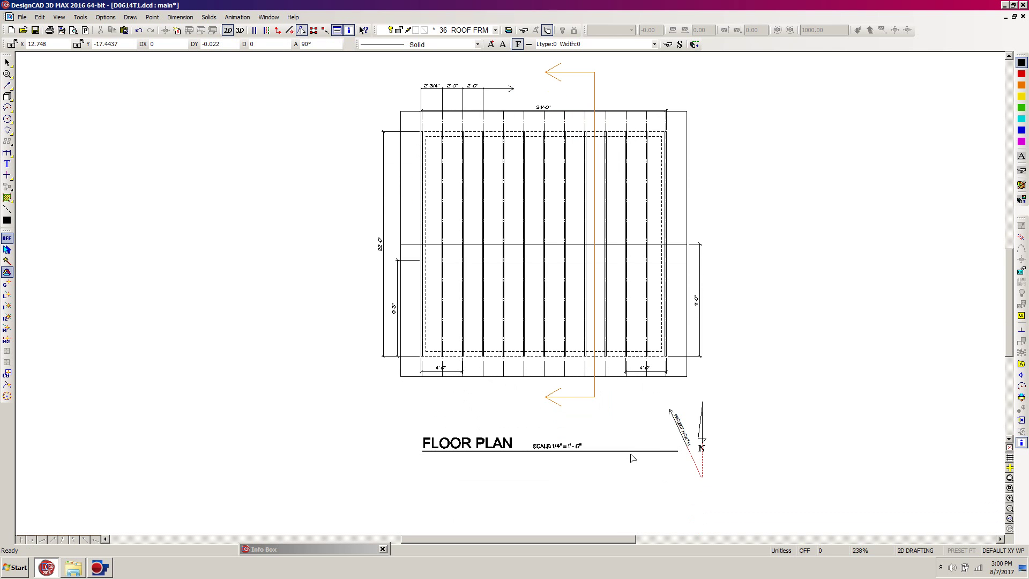
{"action": "left_click_drag", "start_coordinate": [382, 520], "coordinate": [735, 402]}
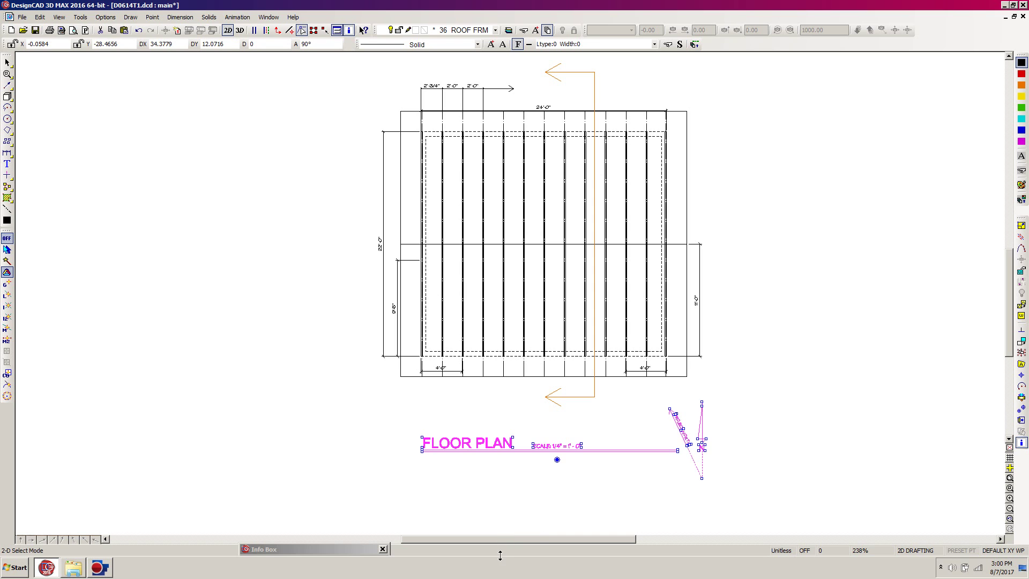
{"action": "key", "text": "c"}
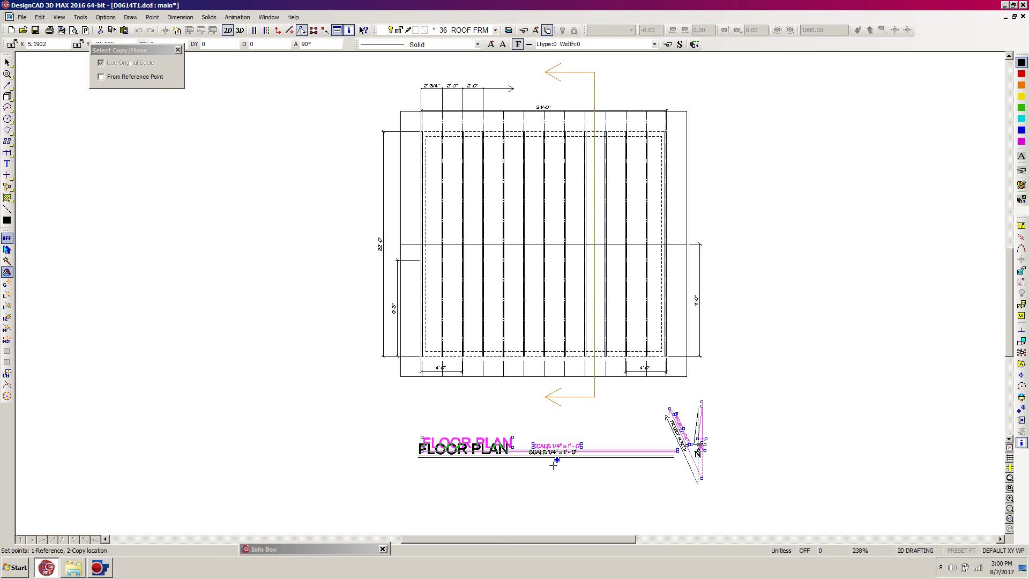
{"action": "key", "text": "Escape"}
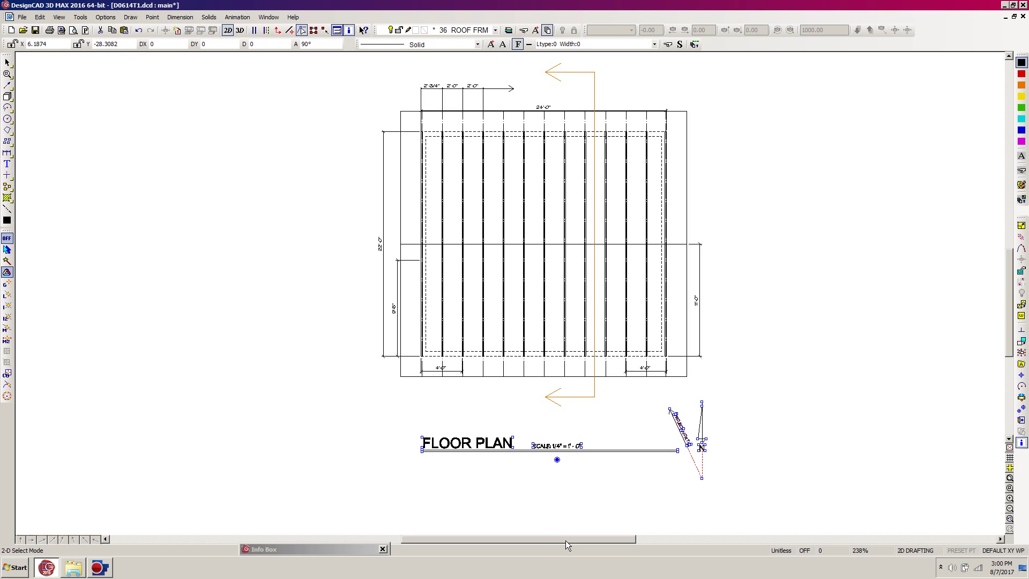
Step: Assign the selected title, scale note and north arrows to layer 37 TEXT RF
{"action": "double_click", "coordinate": [303, 549]}
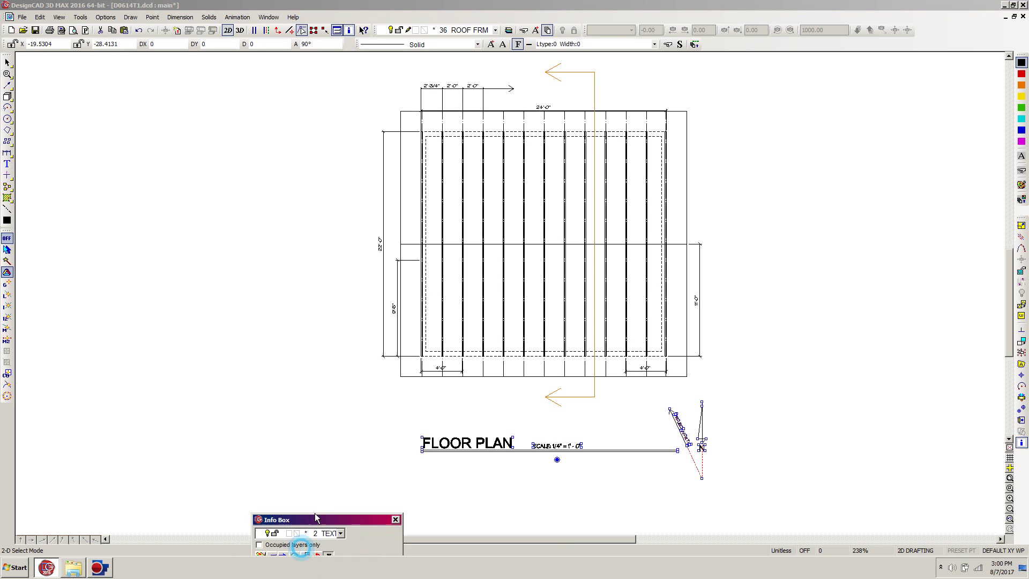
{"action": "left_click", "coordinate": [242, 297]}
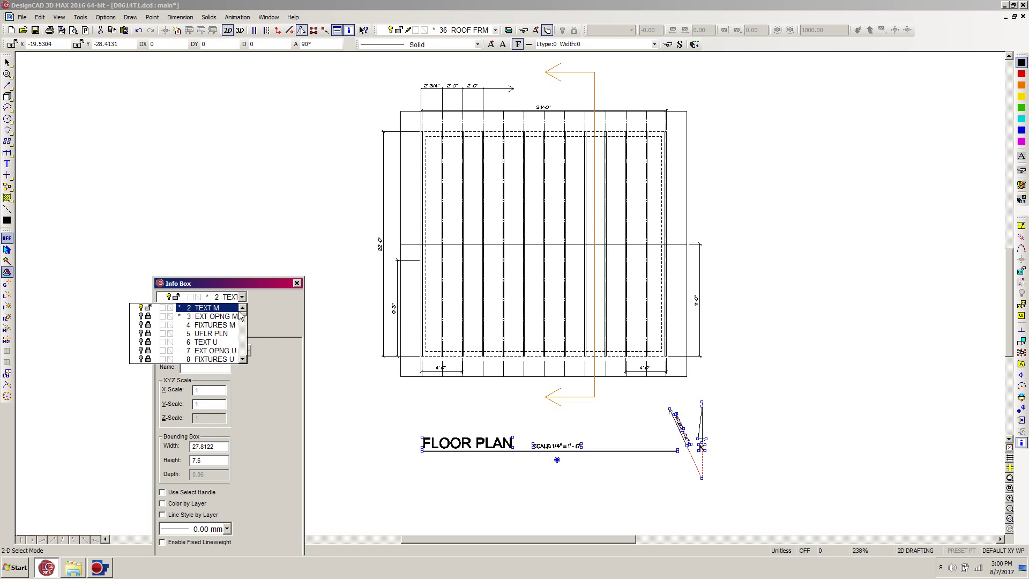
{"action": "left_click", "coordinate": [245, 317]}
{"action": "scroll", "coordinate": [245, 320], "scroll_direction": "up", "scroll_amount": 1}
{"action": "left_click_drag", "start_coordinate": [245, 320], "coordinate": [244, 348]}
{"action": "left_click", "coordinate": [243, 347]}
{"action": "left_click", "coordinate": [242, 346]}
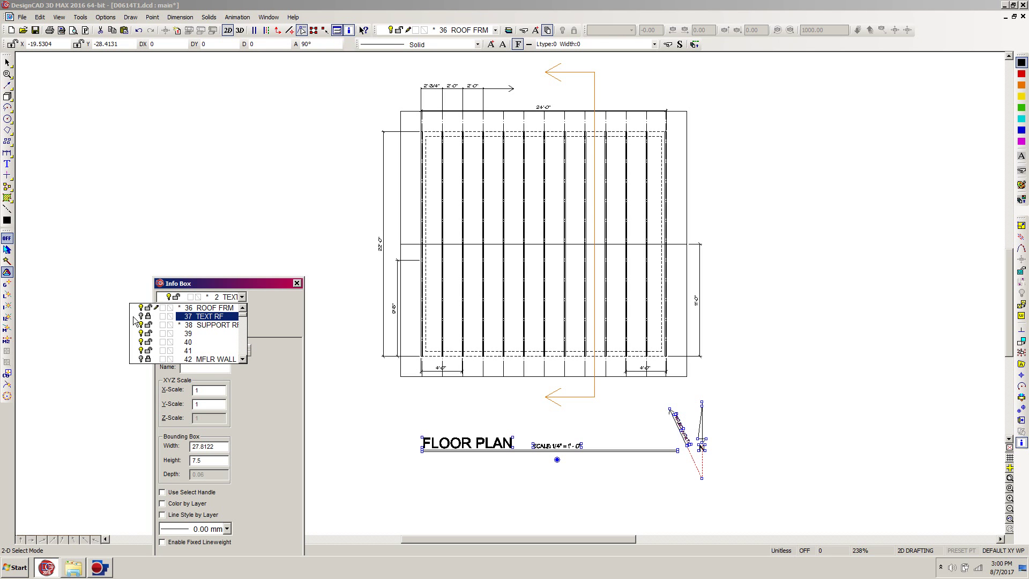
{"action": "left_click", "coordinate": [203, 317]}
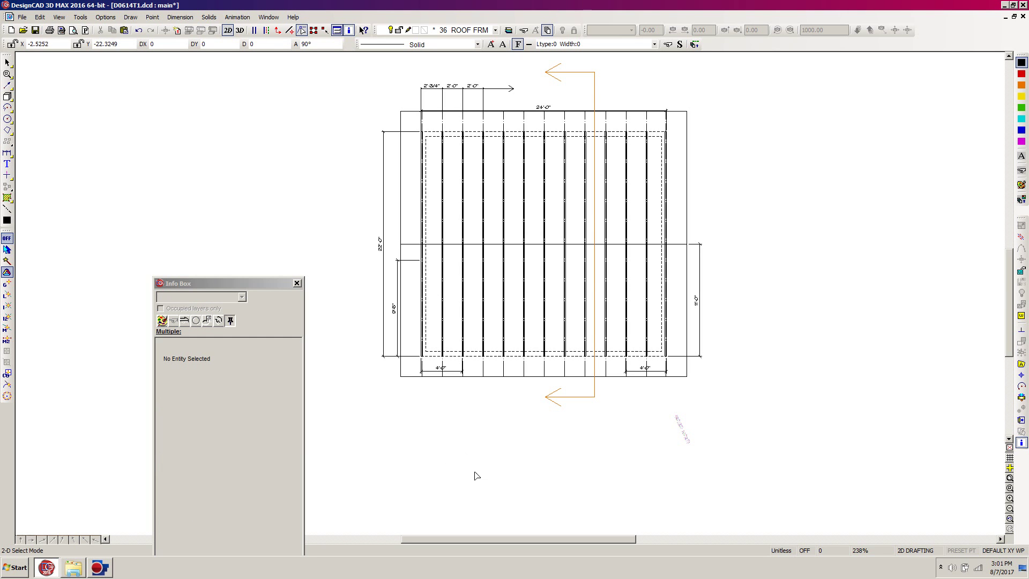
Step: Hide and lock layer 2 TEXT M, make layer 37 TEXT RF the current layer, and apply the layer options
{"action": "key", "text": "l"}
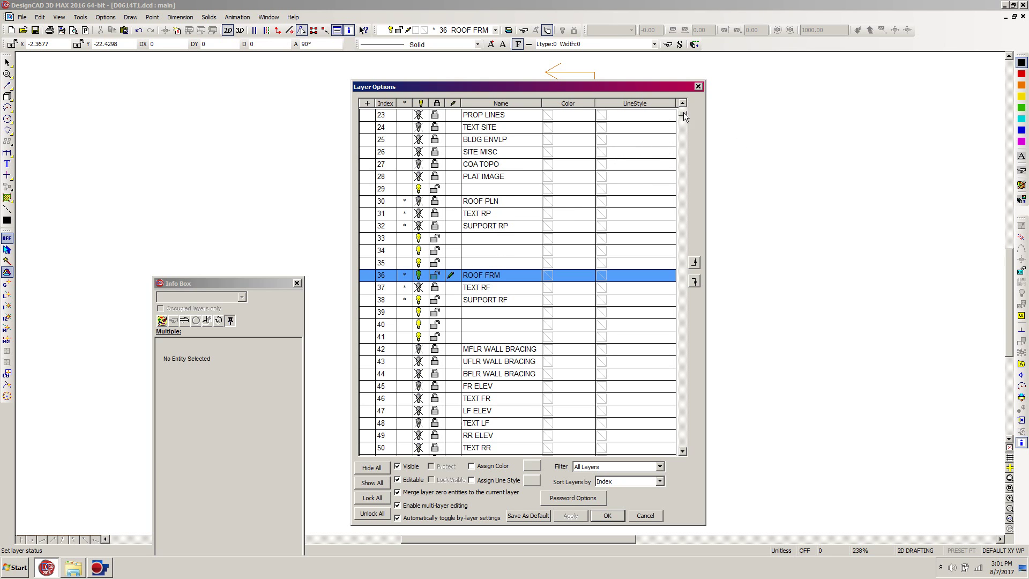
{"action": "left_click_drag", "start_coordinate": [684, 114], "coordinate": [683, 107]}
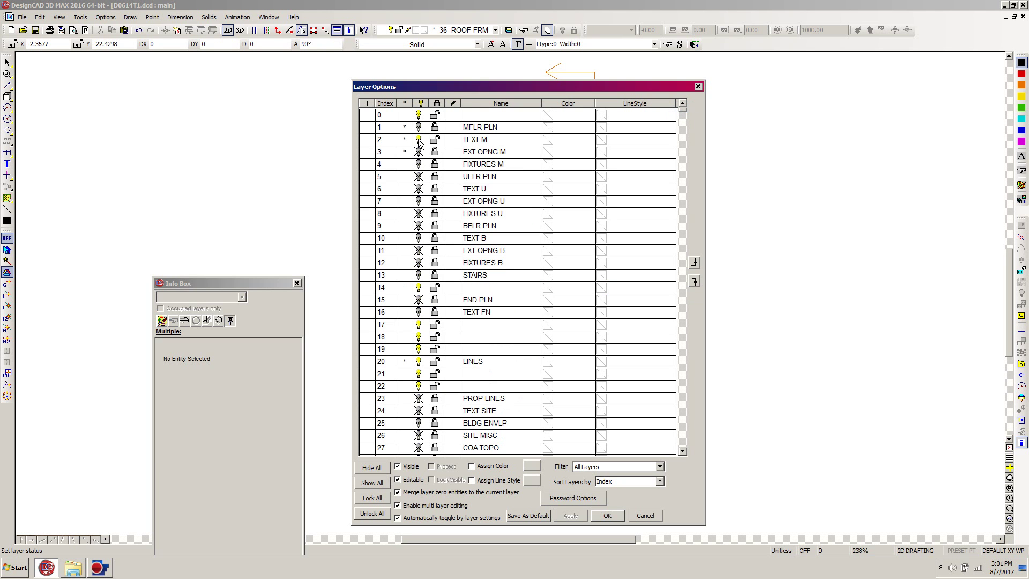
{"action": "left_click", "coordinate": [418, 141]}
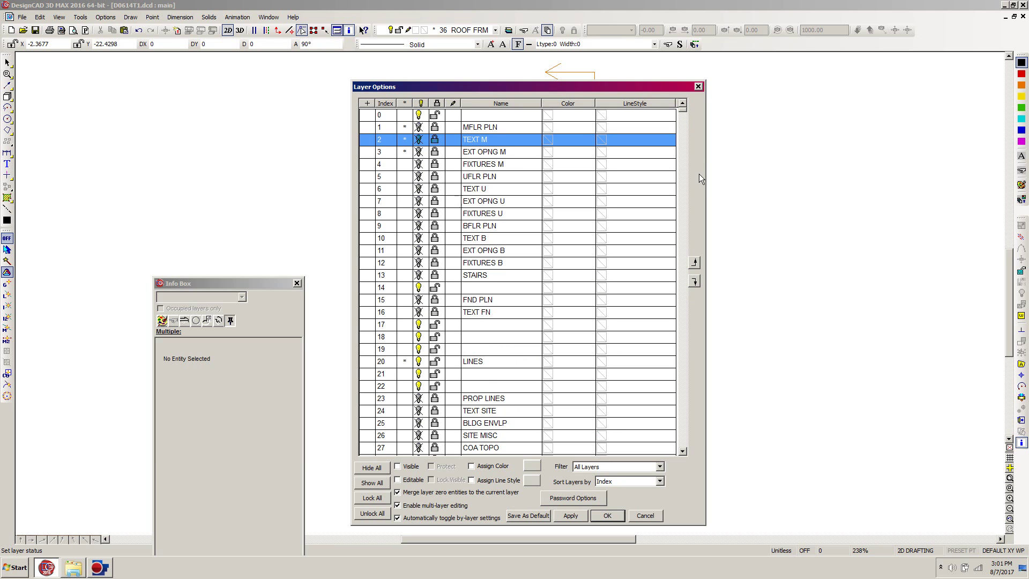
{"action": "left_click", "coordinate": [683, 229]}
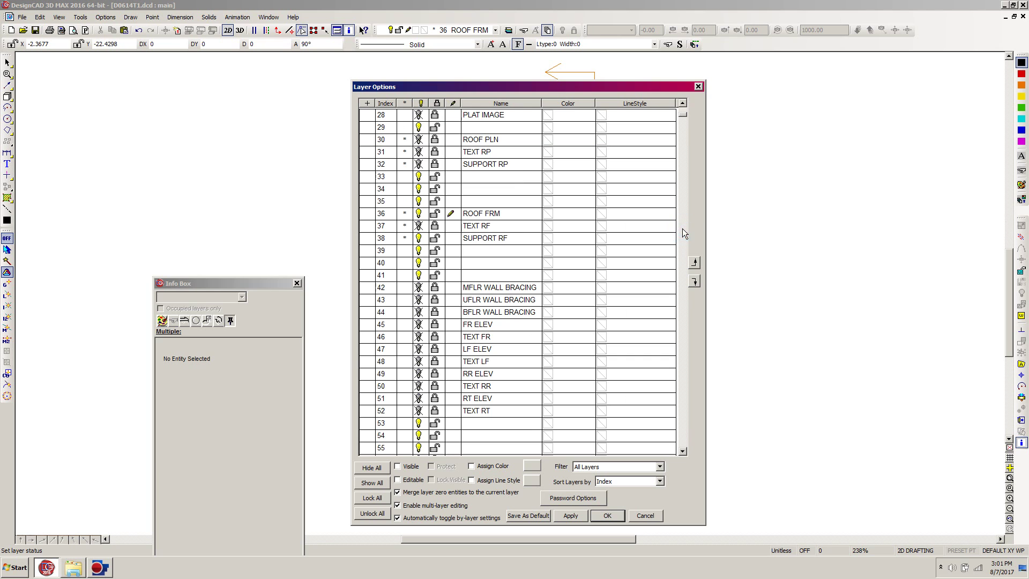
{"action": "left_click", "coordinate": [452, 226]}
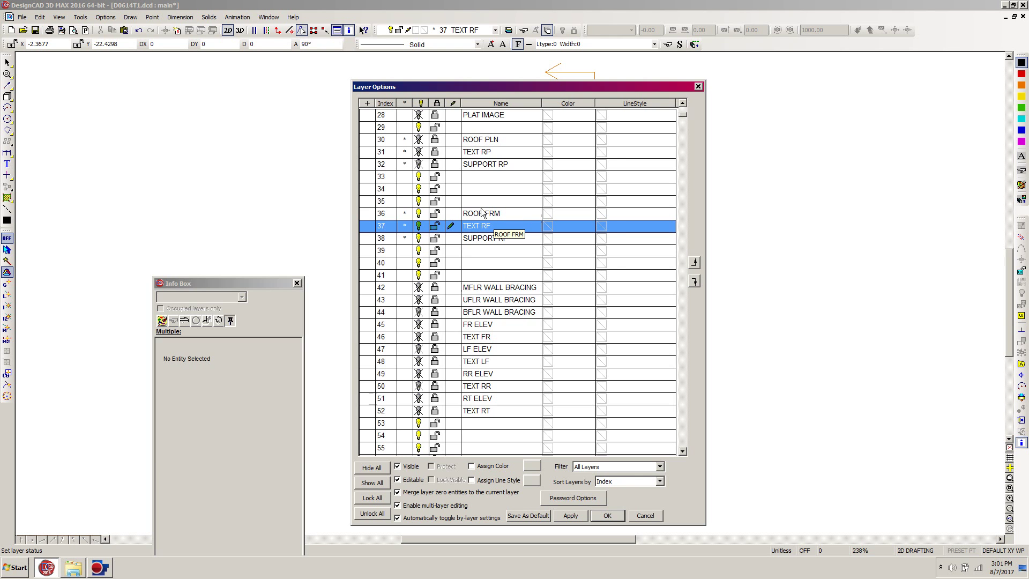
{"action": "left_click", "coordinate": [608, 515]}
Step: Assign the rafter spacing dimensions and their arrow above the plan to layer 37 TEXT RF and deselect them
{"action": "left_click", "coordinate": [524, 63]}
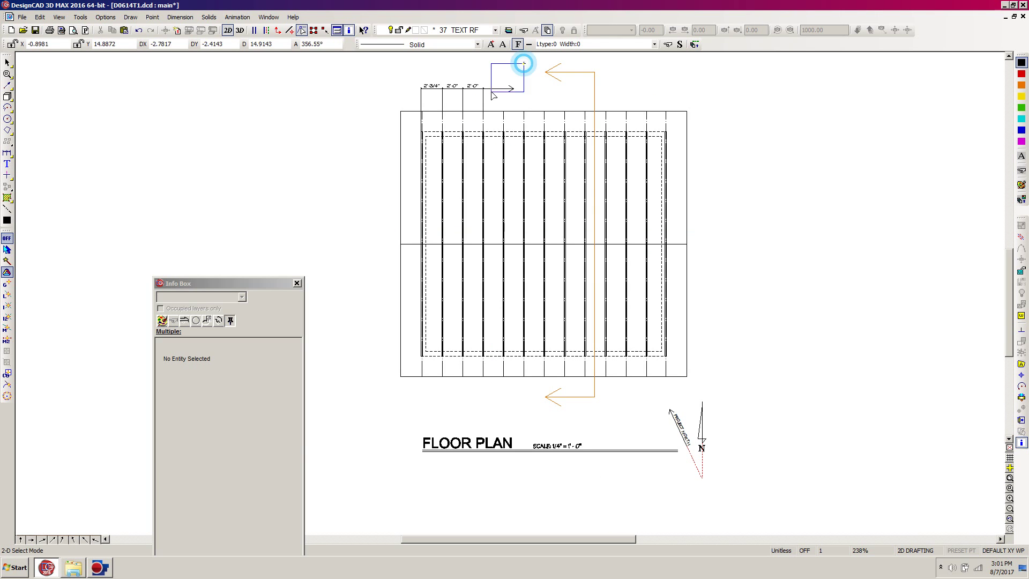
{"action": "left_click", "coordinate": [365, 190]}
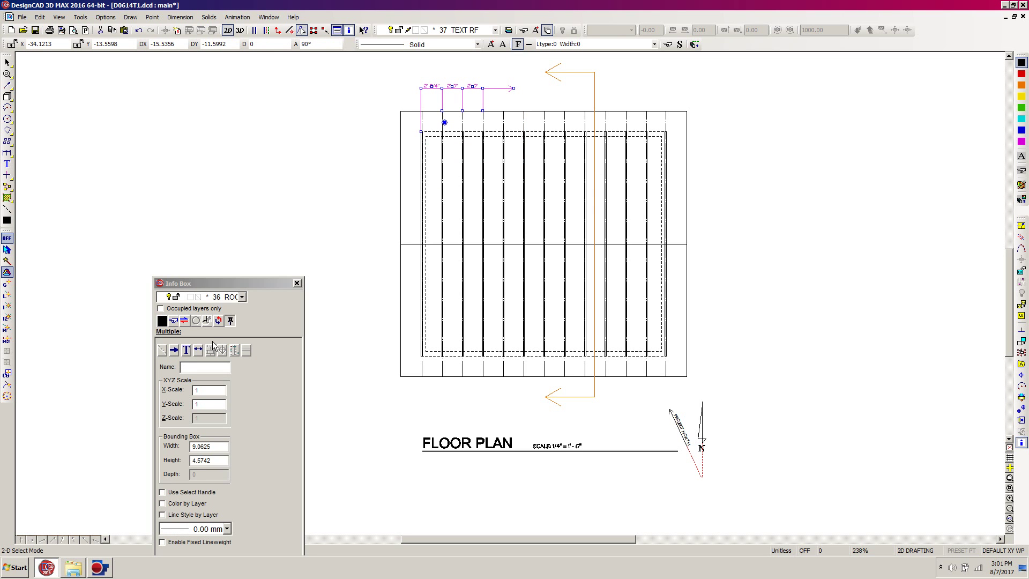
{"action": "left_click", "coordinate": [243, 297]}
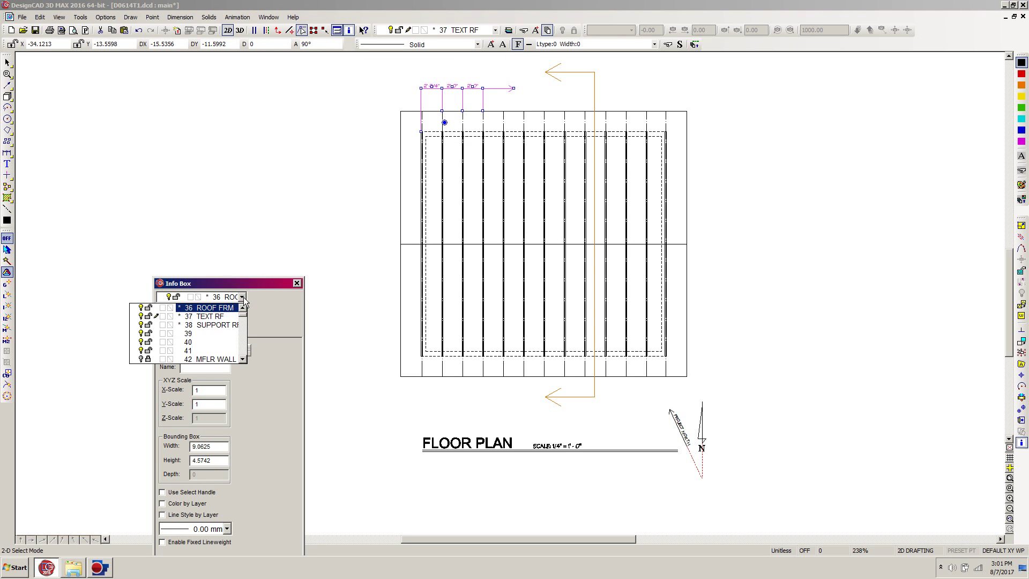
{"action": "left_click", "coordinate": [213, 318]}
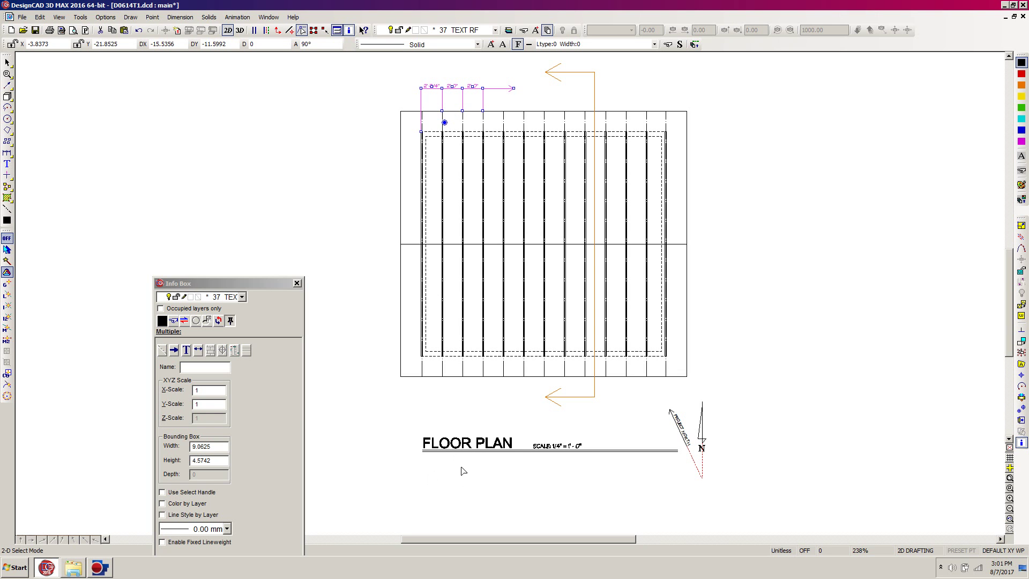
{"action": "left_click", "coordinate": [301, 194]}
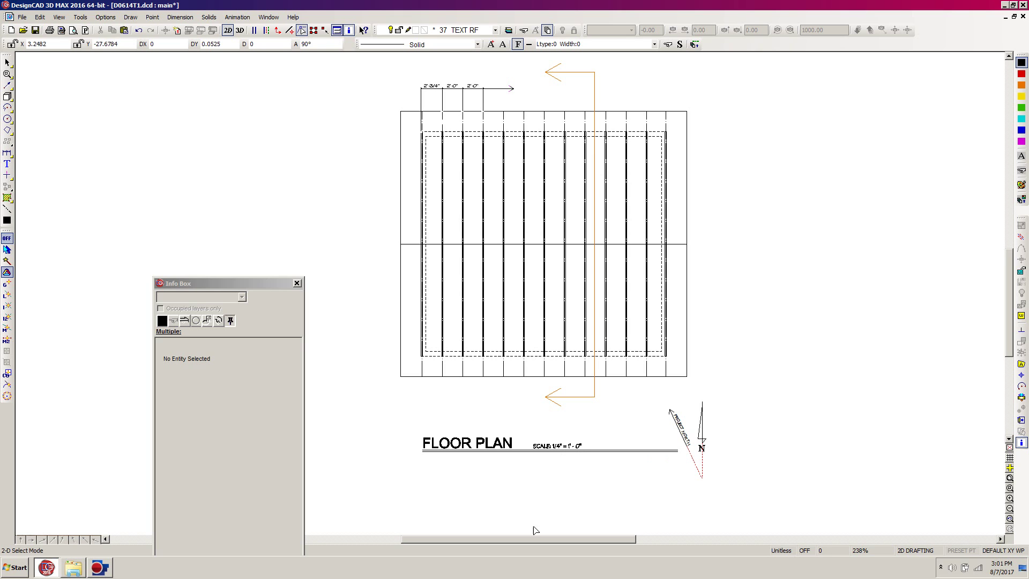
Step: Draw a V-shaped guide line about 2 wide and 6.5 high from the end of the FLOOR PLAN title to the start of the scale note
{"action": "key", "text": "l"}
{"action": "left_click", "coordinate": [513, 446]}
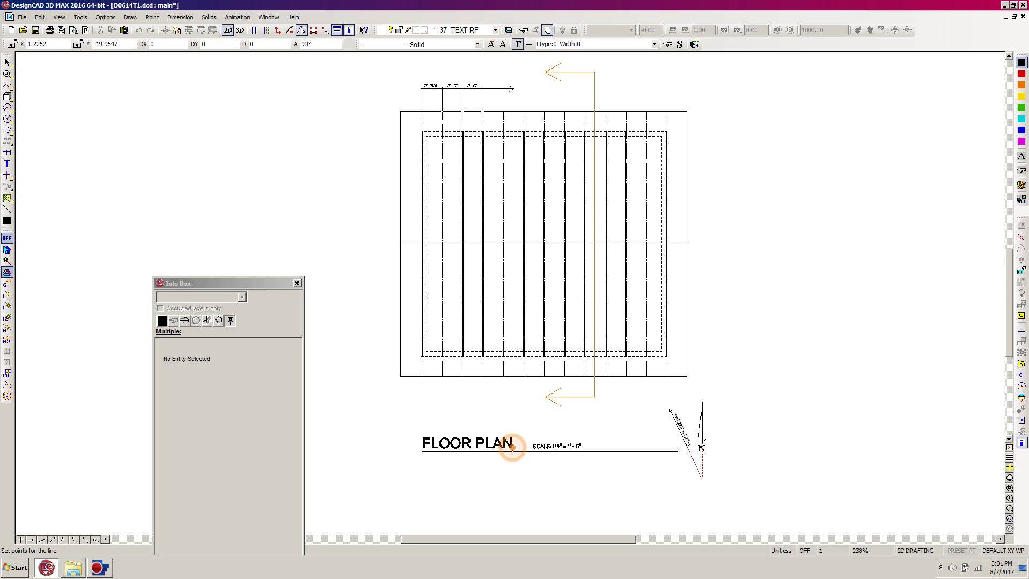
{"action": "left_click", "coordinate": [527, 514]}
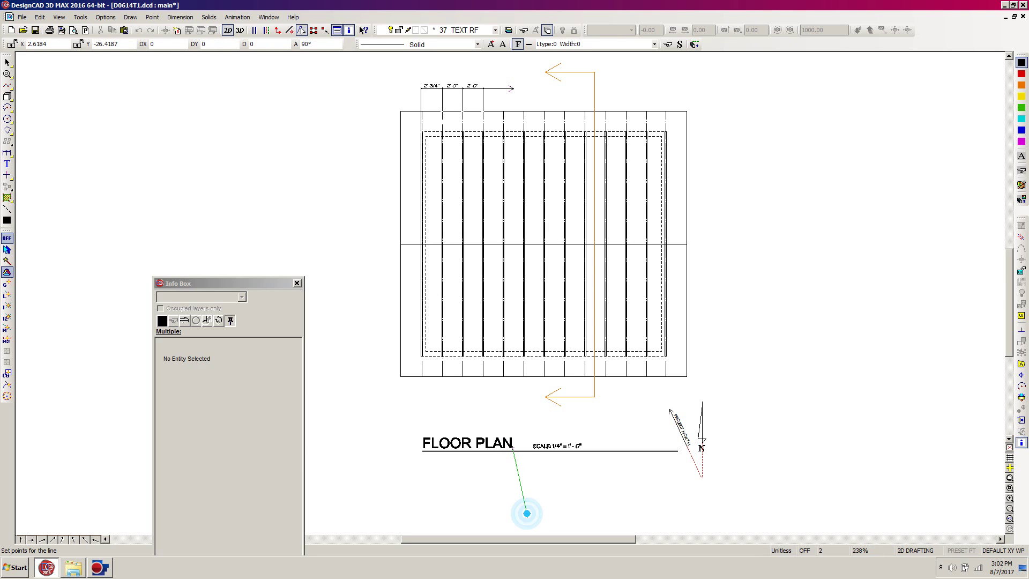
{"action": "left_click", "coordinate": [534, 450]}
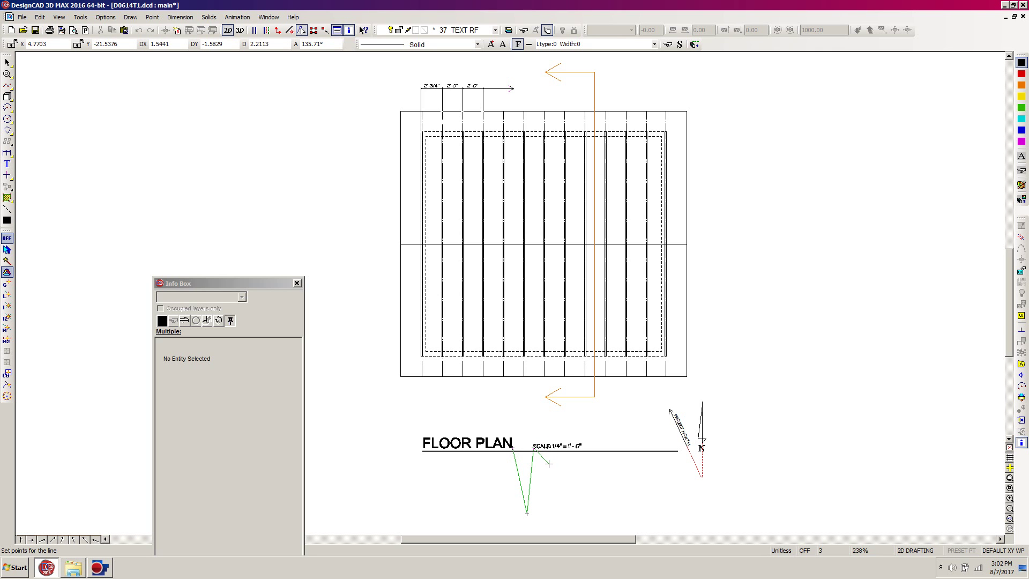
{"action": "key", "text": "Return"}
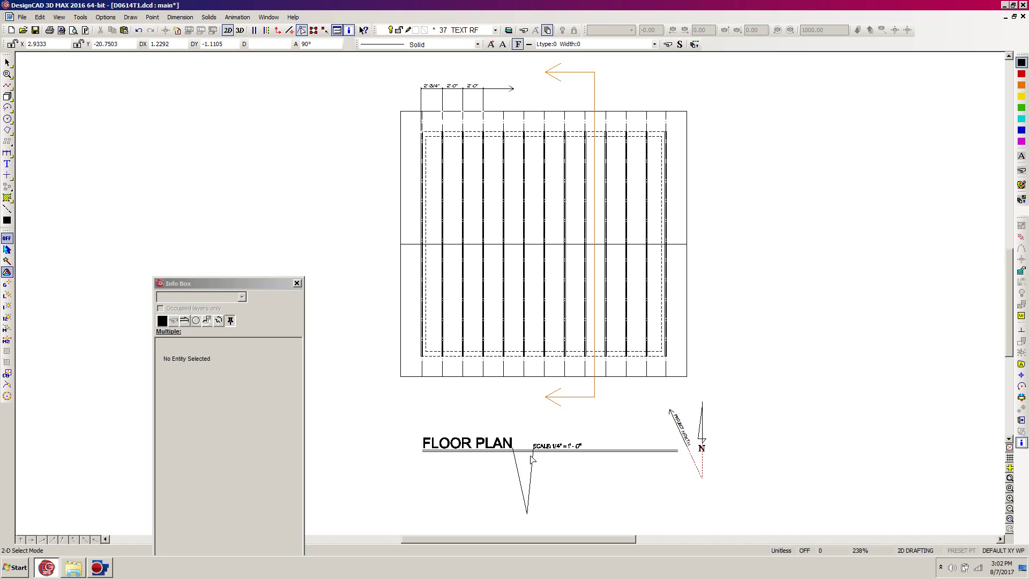
Step: Change the FLOOR PLAN title text to ROOF FRAMING PLAN and deselect it
{"action": "left_click", "coordinate": [424, 450]}
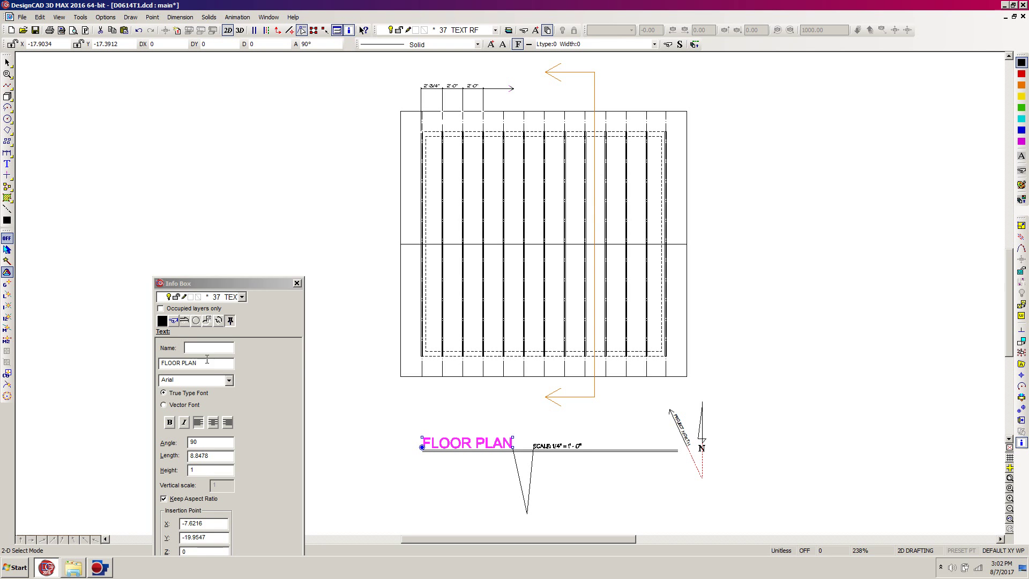
{"action": "left_click_drag", "start_coordinate": [207, 363], "coordinate": [160, 363]}
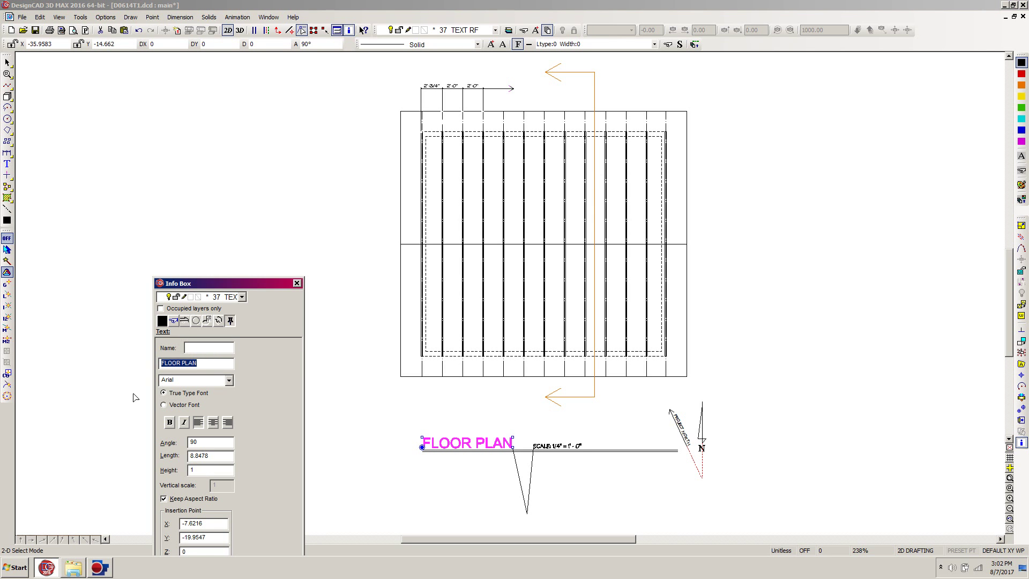
{"action": "type", "text": "ROOF FRAMING"}
{"action": "key", "text": "Tab"}
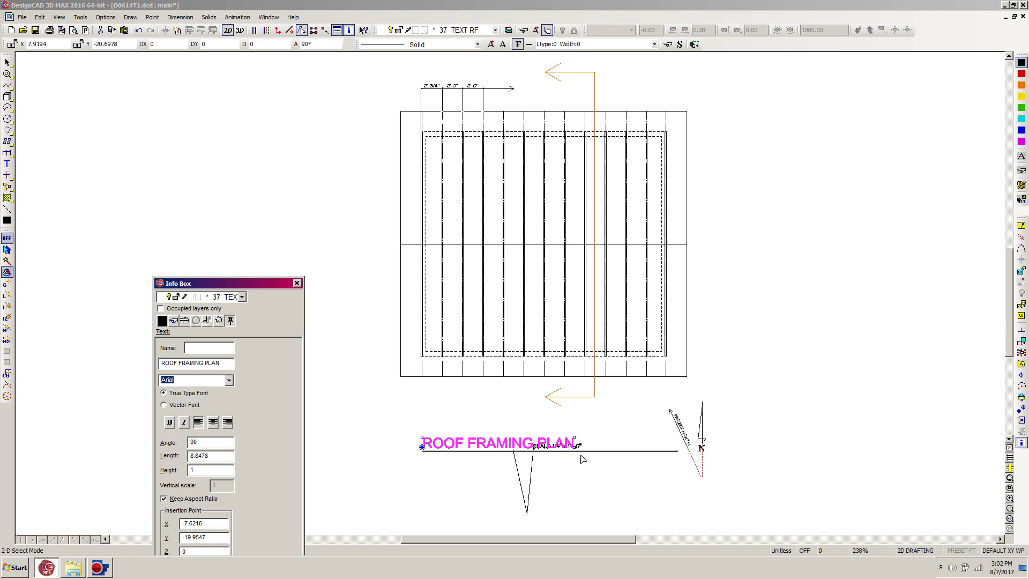
{"action": "left_click", "coordinate": [611, 498]}
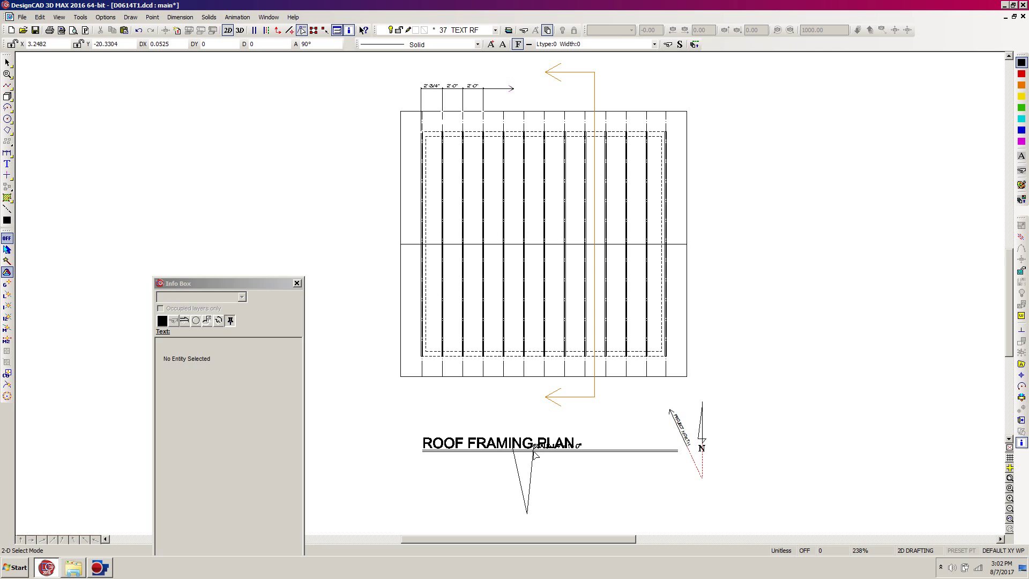
Step: Move the V-shaped guide line and scale note together so the guide starts at the end of the ROOF FRAMING PLAN title
{"action": "left_click", "coordinate": [504, 459]}
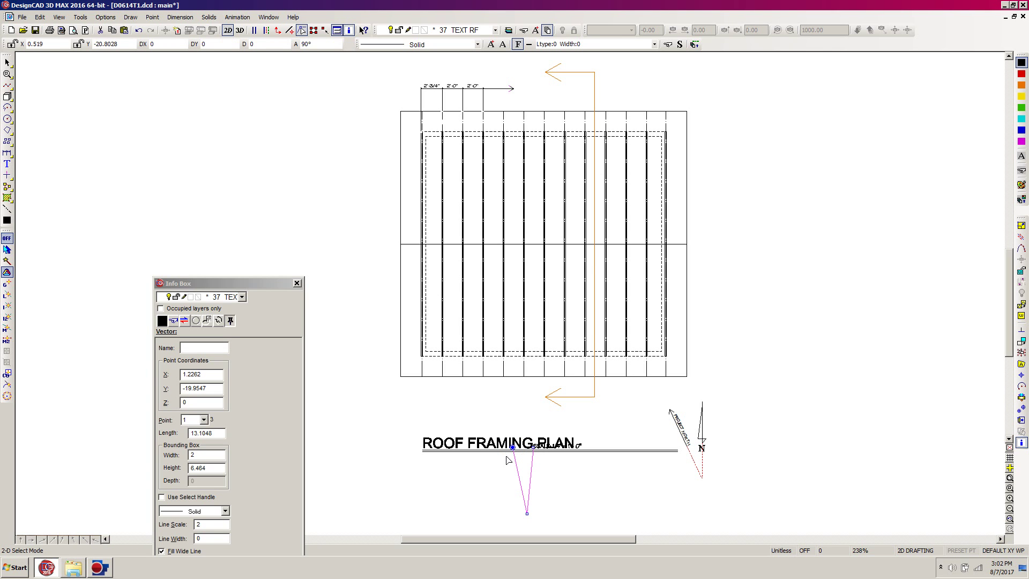
{"action": "left_click", "coordinate": [583, 445], "text": "shift"}
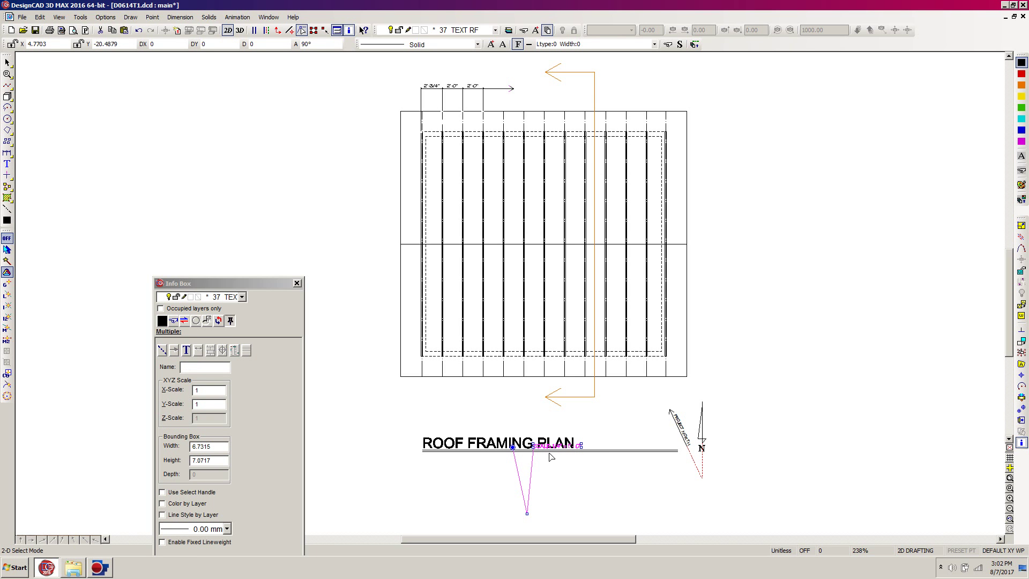
{"action": "key", "text": "ctrl+c"}
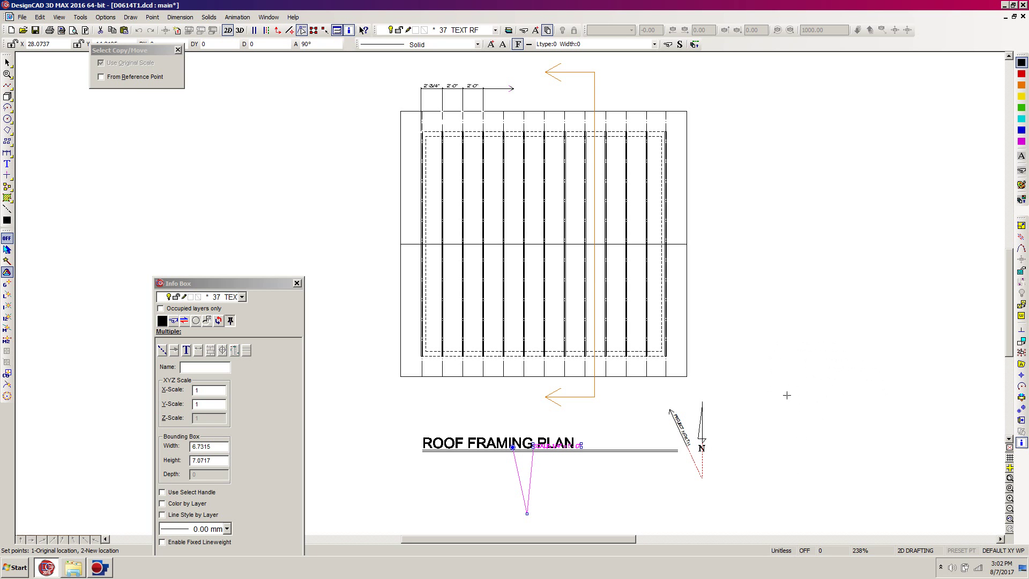
{"action": "left_click", "coordinate": [780, 420]}
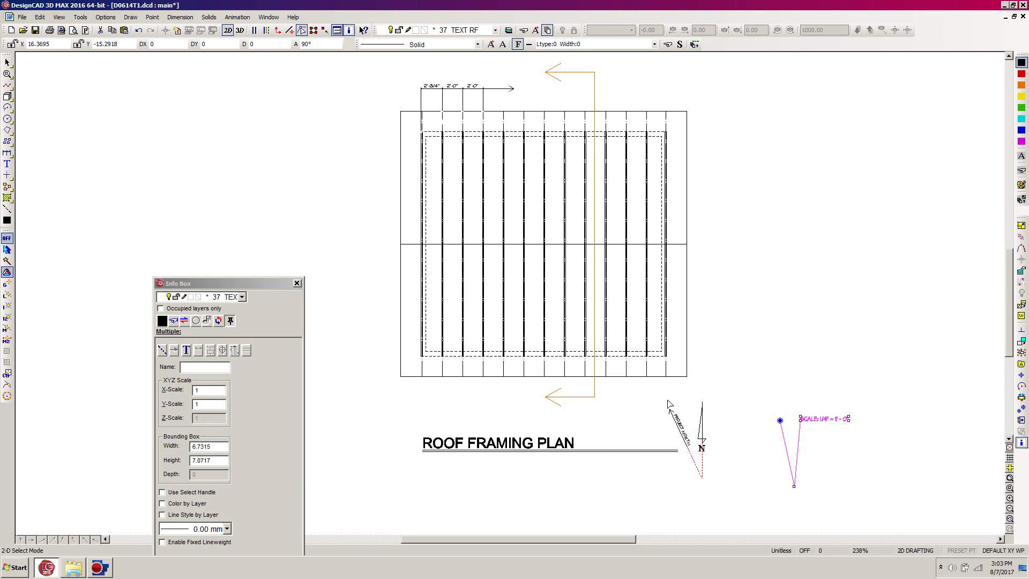
{"action": "key", "text": "c"}
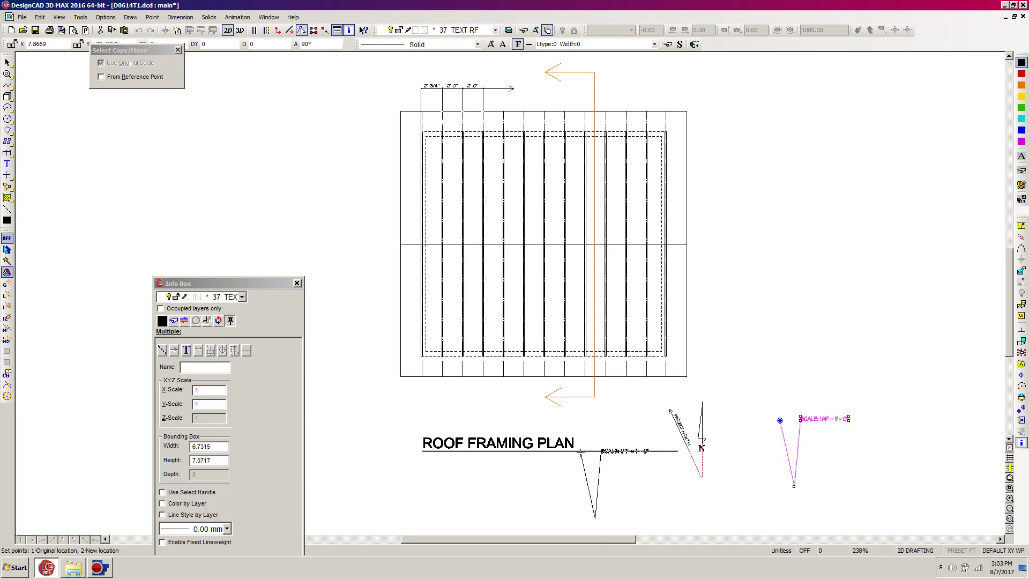
{"action": "left_click", "coordinate": [574, 447]}
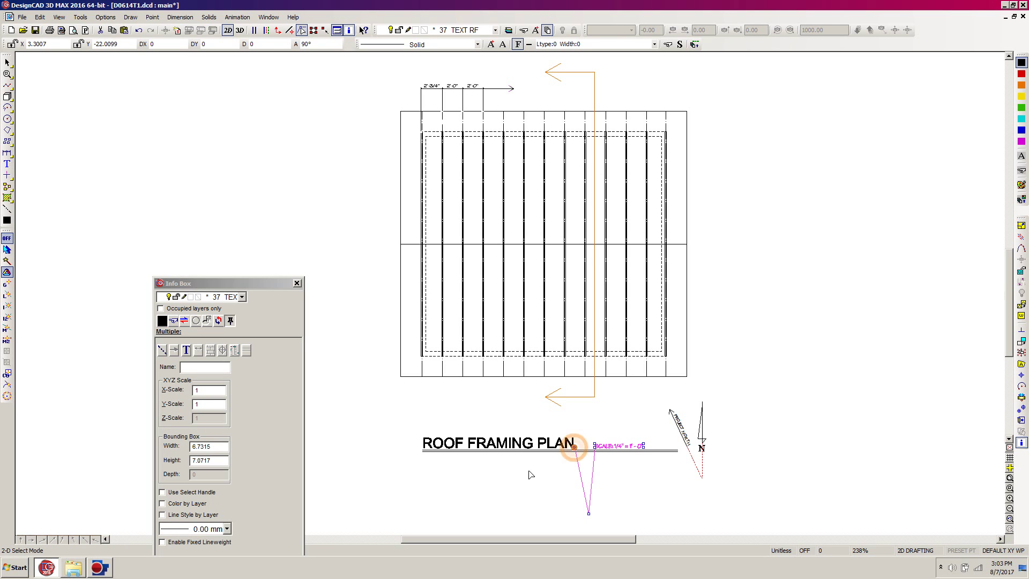
{"action": "left_click", "coordinate": [634, 517]}
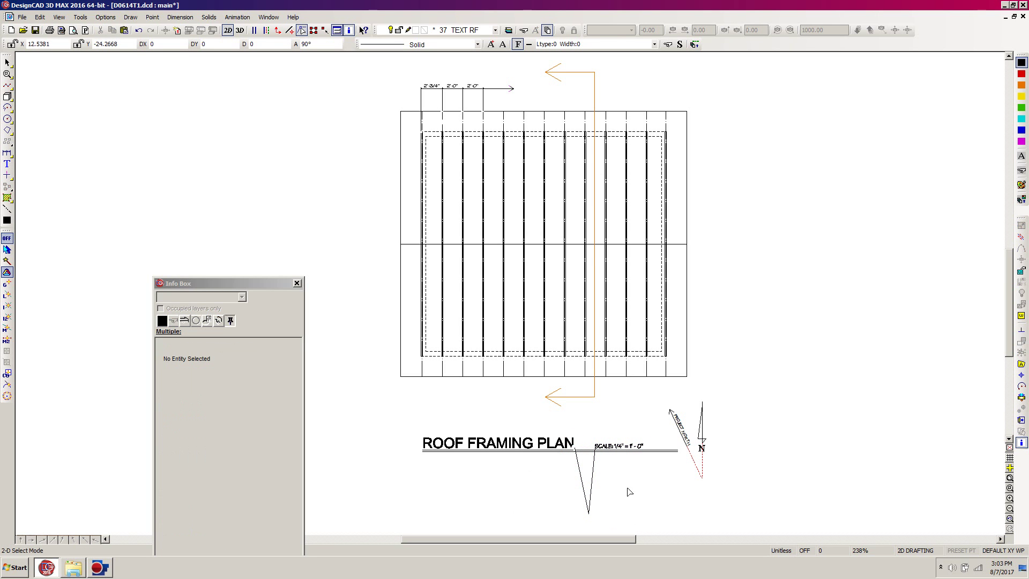
Step: Delete the V-shaped guide line between the ROOF FRAMING PLAN title and the scale note
{"action": "left_click", "coordinate": [590, 512]}
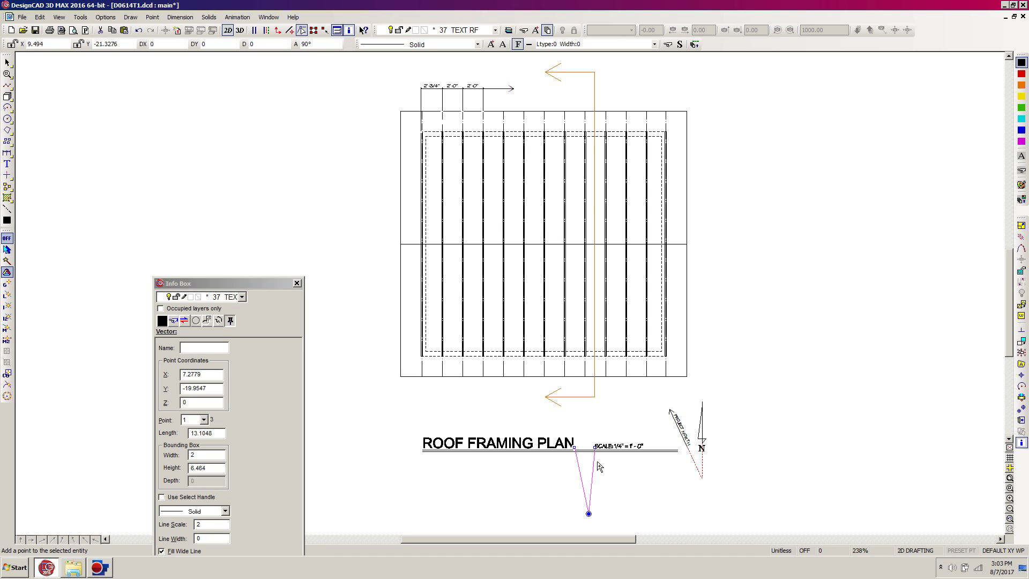
{"action": "key", "text": "Delete"}
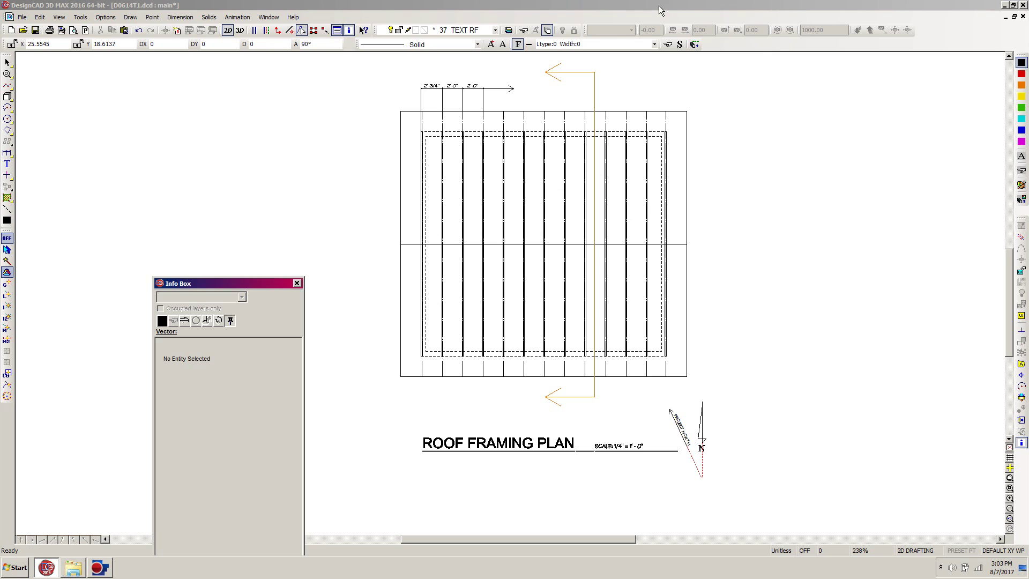
{"action": "left_click", "coordinate": [659, 5]}
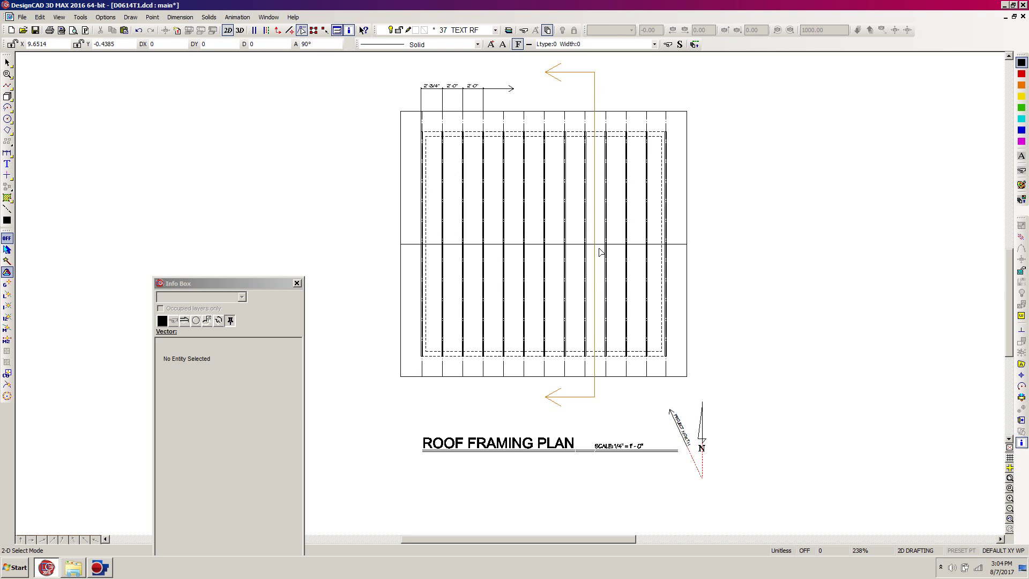
Step: Load the SECAL.dcd section symbol at original scale, place it at the section line's lower corner, and explode it
{"action": "key", "text": "s"}
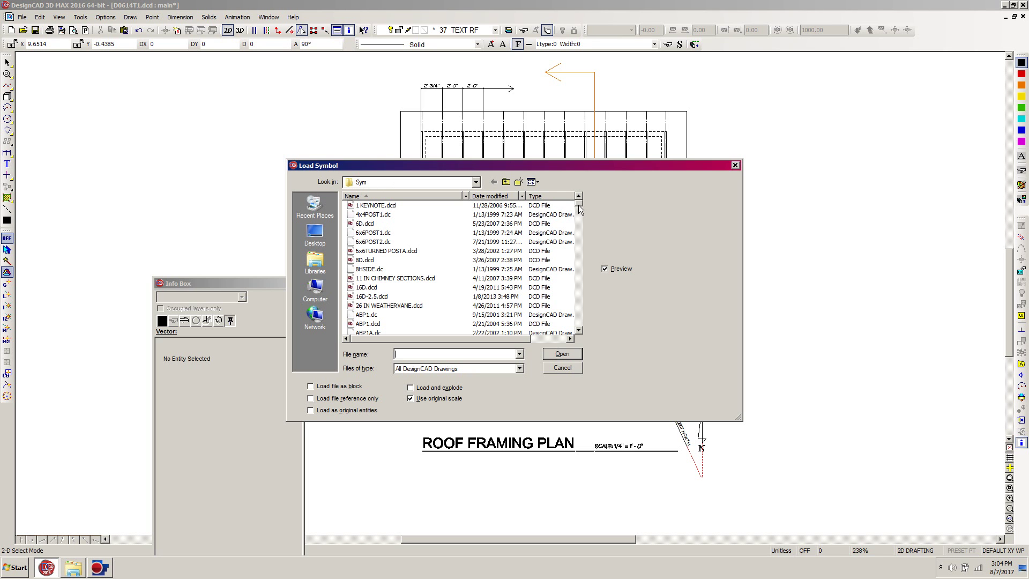
{"action": "scroll", "coordinate": [581, 212], "scroll_direction": "down", "scroll_amount": 5}
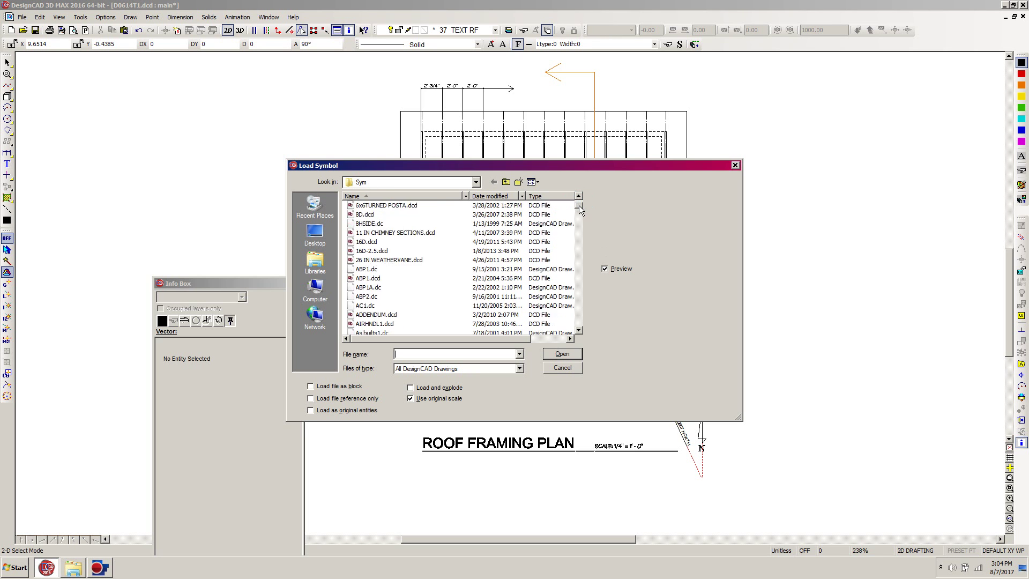
{"action": "left_click_drag", "start_coordinate": [580, 213], "coordinate": [576, 306]}
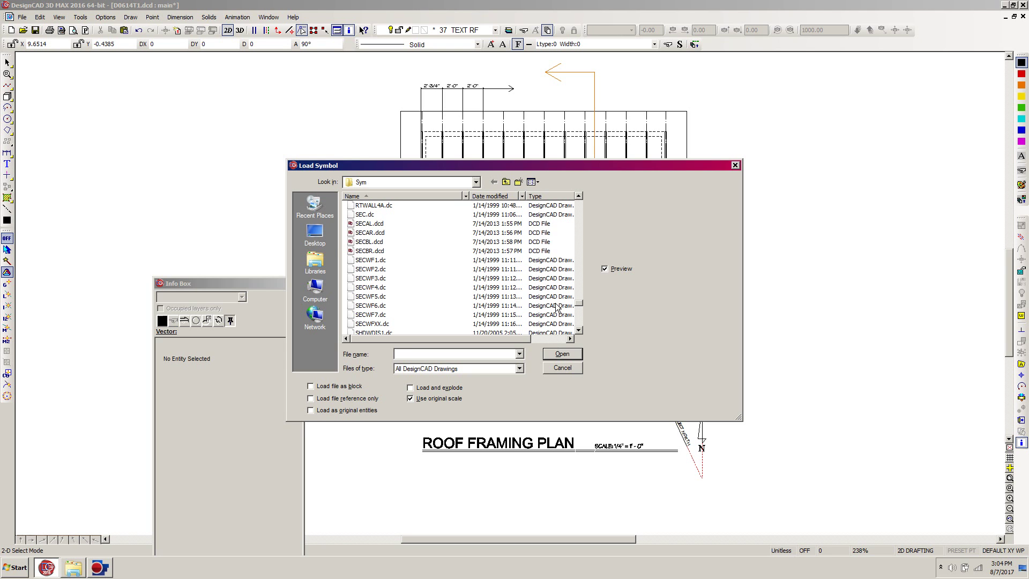
{"action": "left_click", "coordinate": [363, 226]}
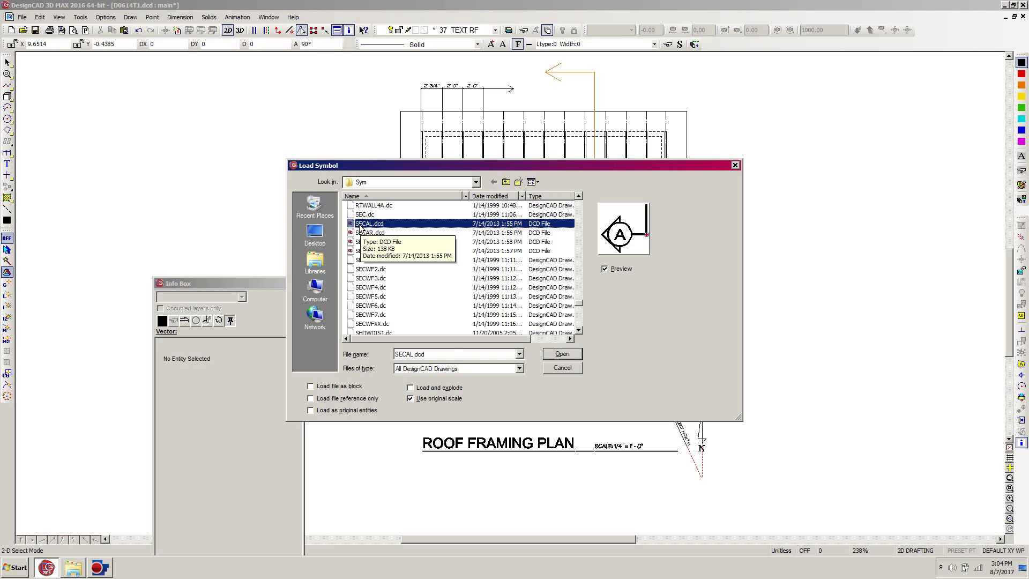
{"action": "left_click", "coordinate": [562, 355]}
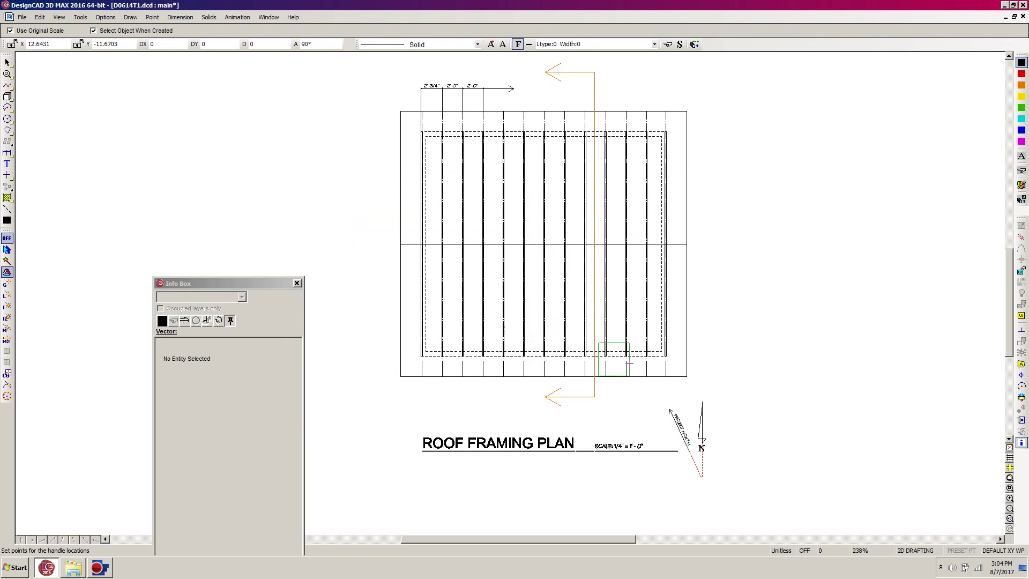
{"action": "left_click", "coordinate": [595, 397]}
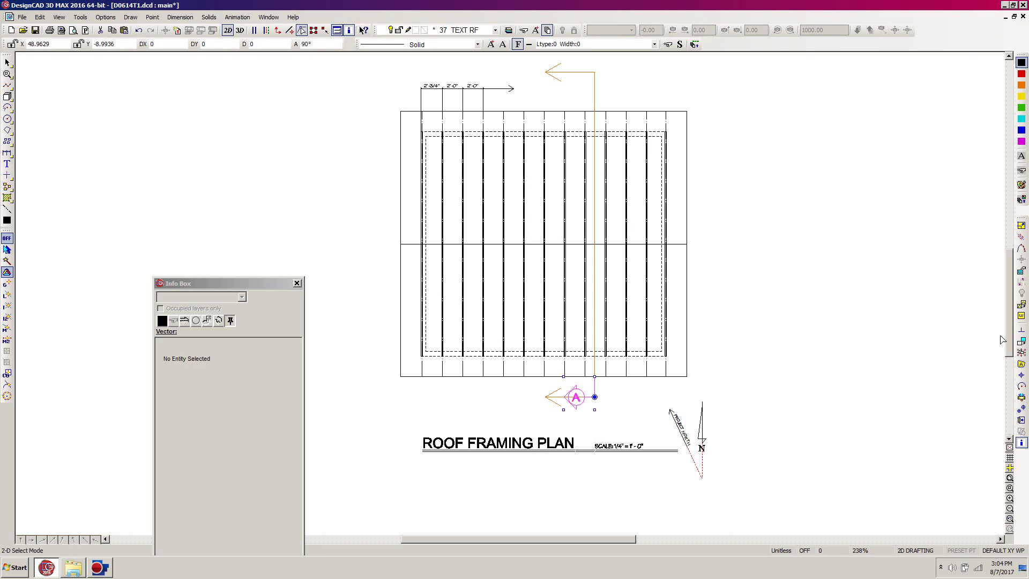
{"action": "left_click", "coordinate": [1022, 353]}
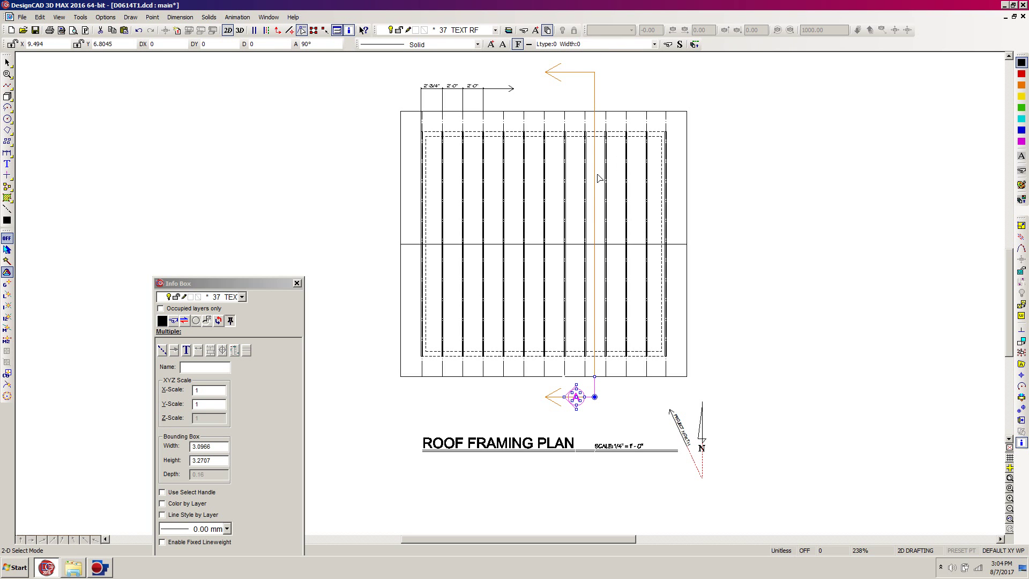
Step: Mirror a copy of the section symbol normal to the Y axis, place it at the section line's upper corner, and deselect
{"action": "key", "text": "m"}
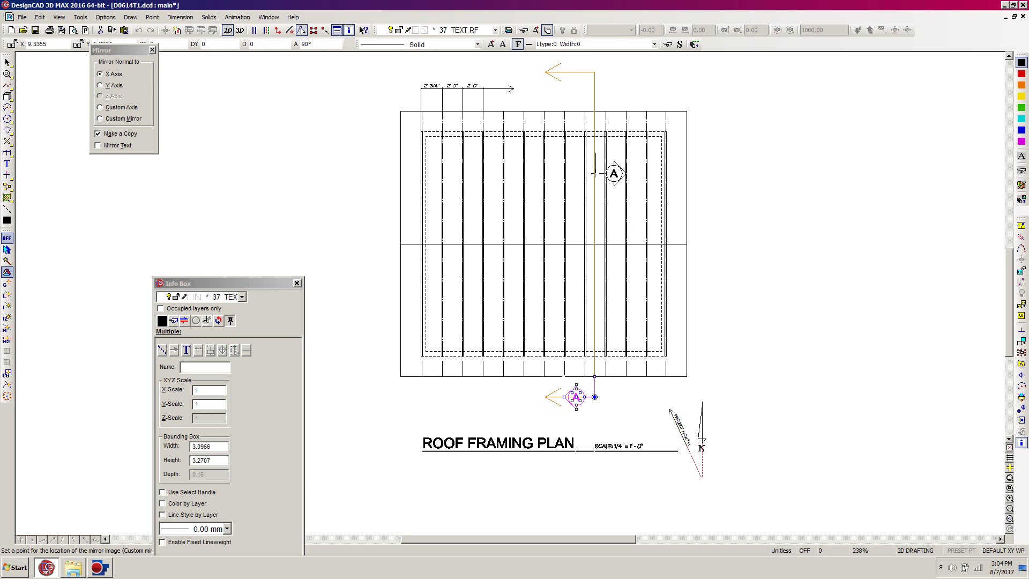
{"action": "left_click", "coordinate": [100, 86]}
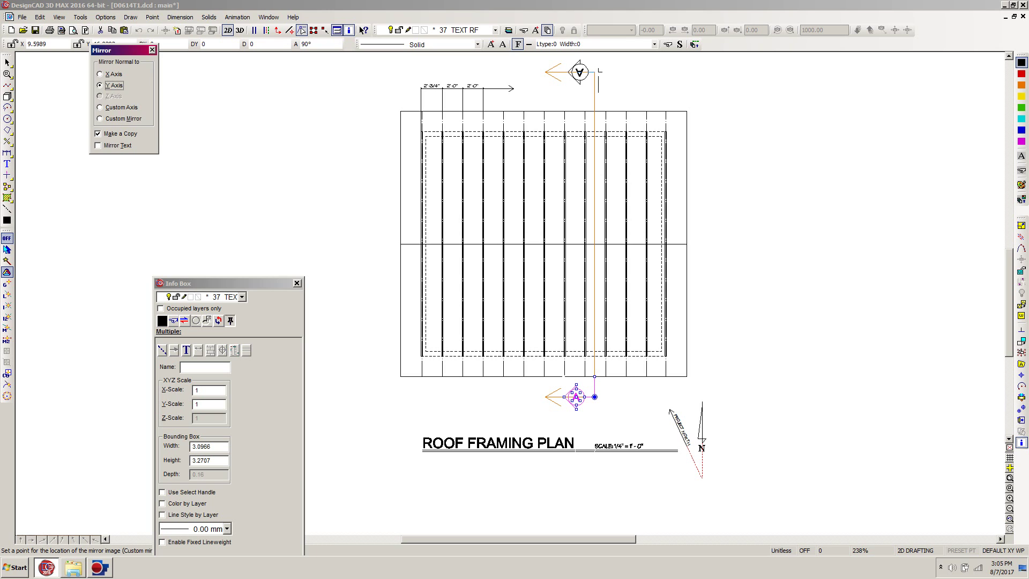
{"action": "left_click", "coordinate": [595, 73]}
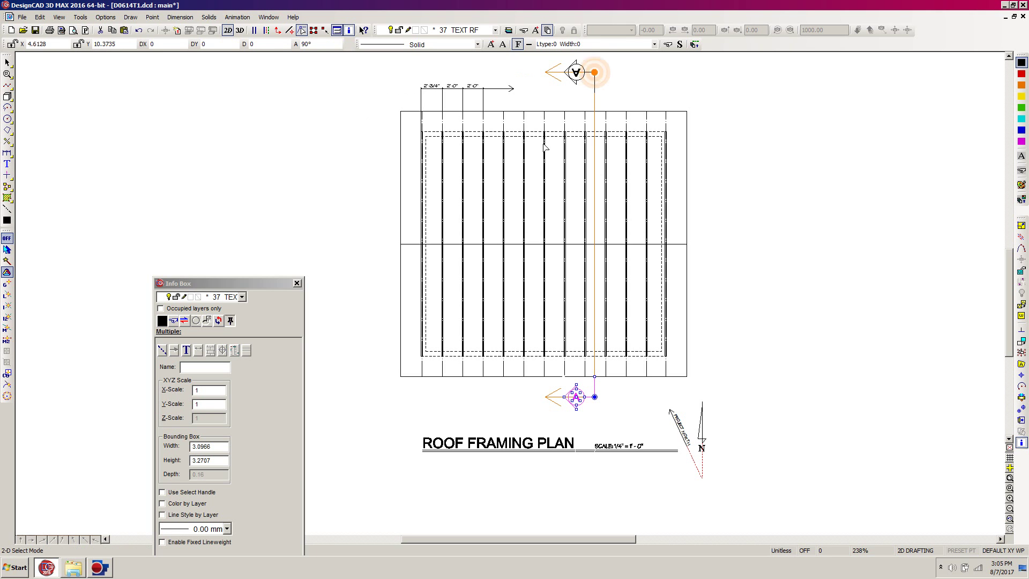
{"action": "left_click", "coordinate": [586, 84]}
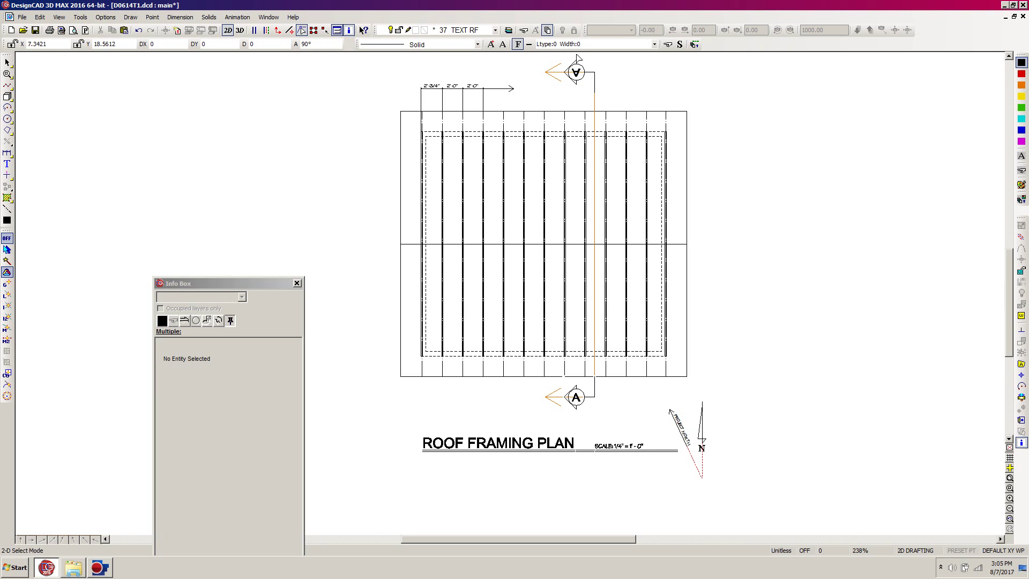
Step: Delete the upside-down letter A from the upper section symbol
{"action": "left_click", "coordinate": [579, 77]}
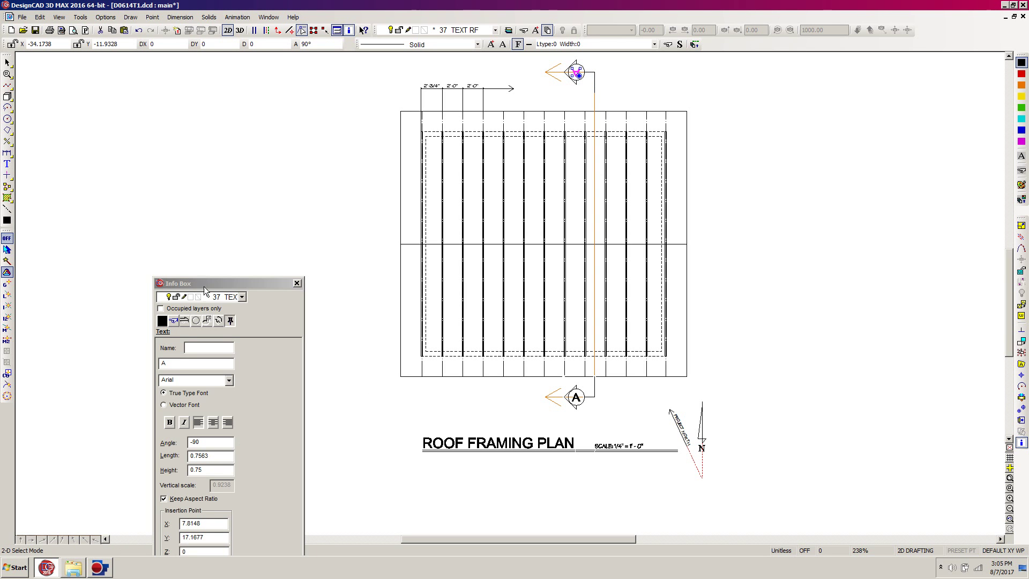
{"action": "left_click_drag", "start_coordinate": [204, 289], "coordinate": [215, 219]}
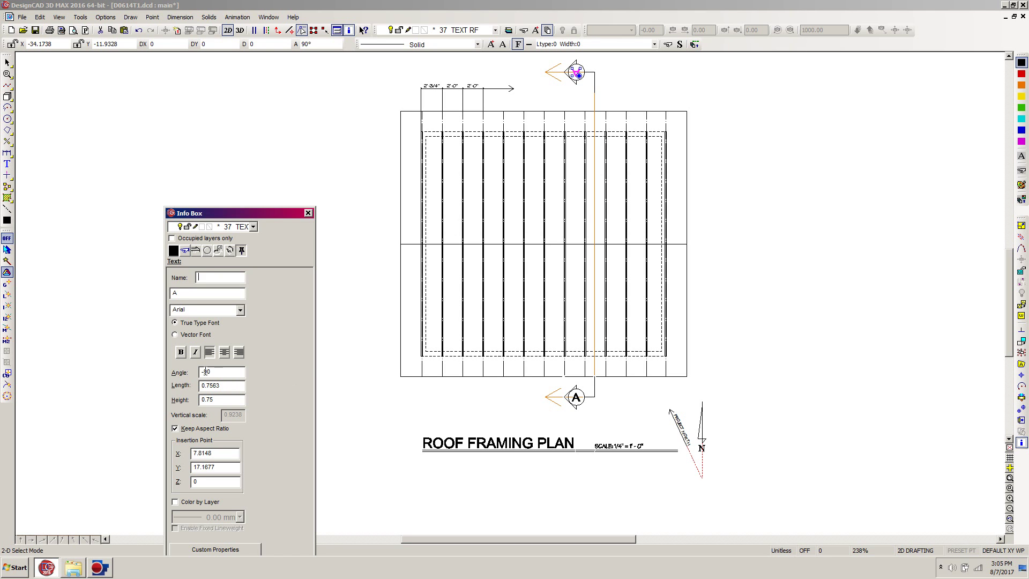
{"action": "left_click_drag", "start_coordinate": [205, 370], "coordinate": [196, 372]}
{"action": "key", "text": "Tab"}
{"action": "left_click", "coordinate": [329, 6]}
{"action": "key", "text": "Delete"}
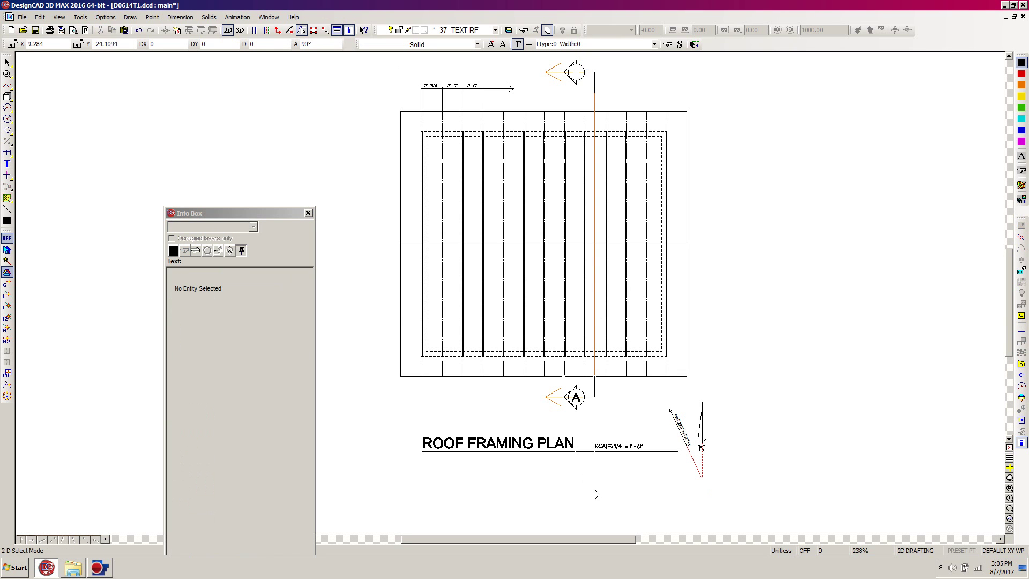
Step: Select the letter A in the lower section symbol and set its selection handle at the centre of the surrounding circle
{"action": "key", "text": "w"}
{"action": "left_click", "coordinate": [625, 353]}
{"action": "left_click", "coordinate": [519, 423]}
{"action": "left_click", "coordinate": [586, 370]}
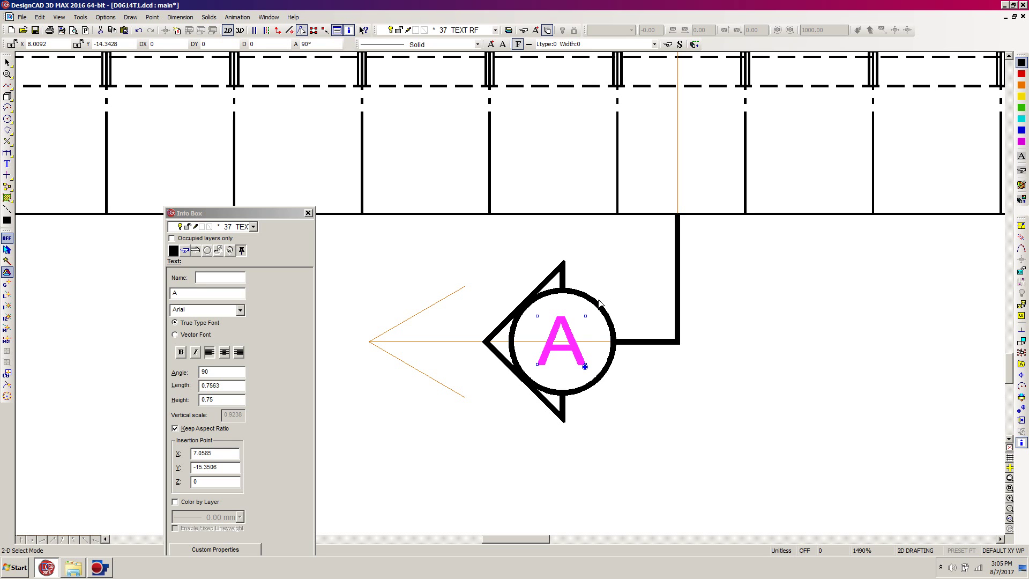
{"action": "left_click", "coordinate": [599, 302]}
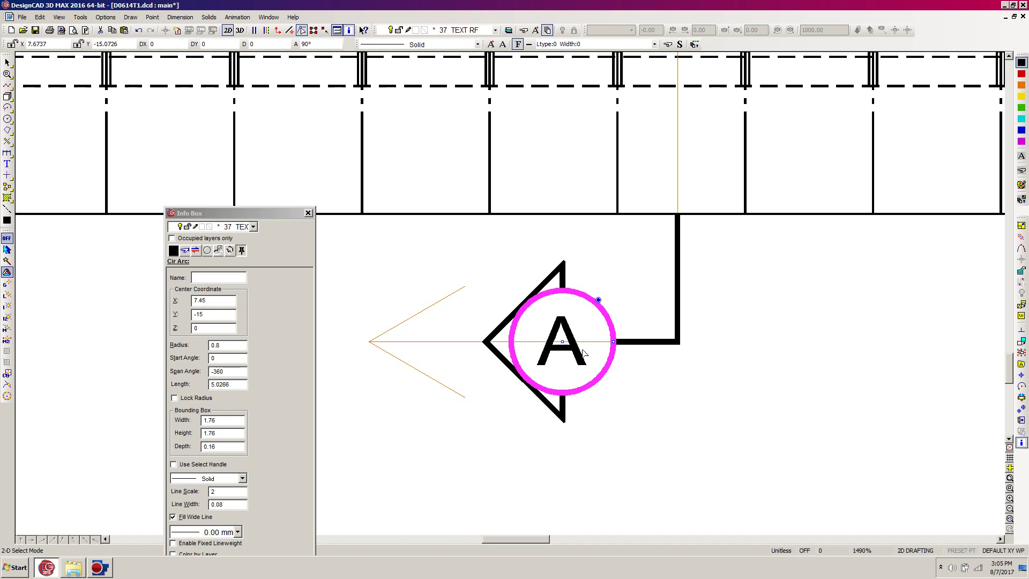
{"action": "left_click", "coordinate": [579, 366]}
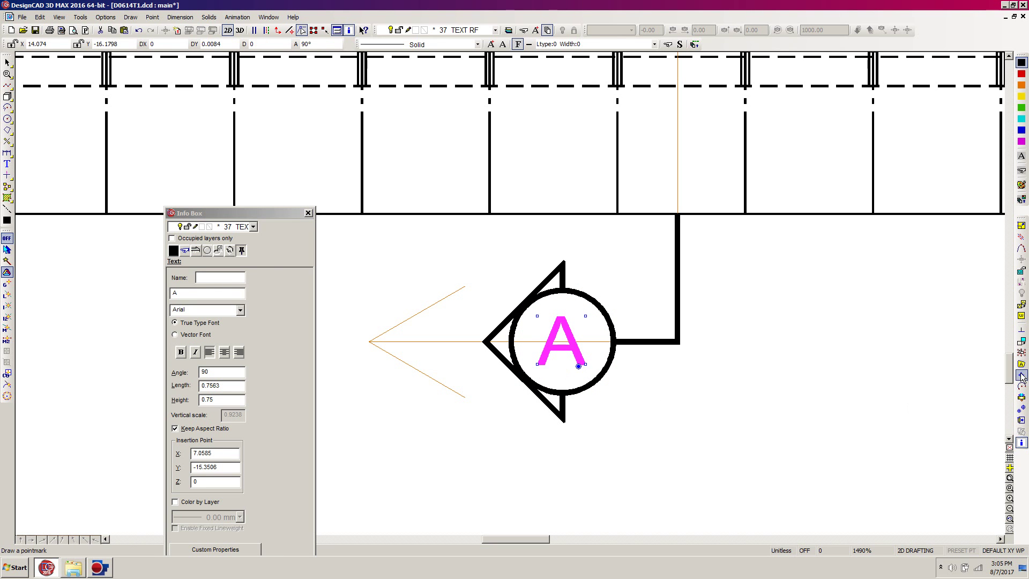
{"action": "left_click", "coordinate": [1022, 409]}
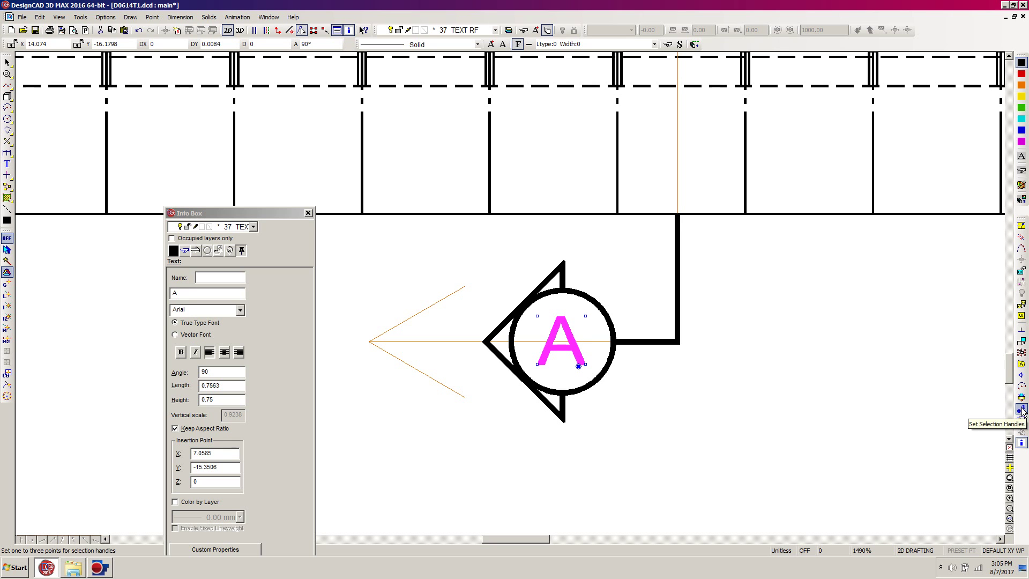
{"action": "left_click", "coordinate": [1022, 409]}
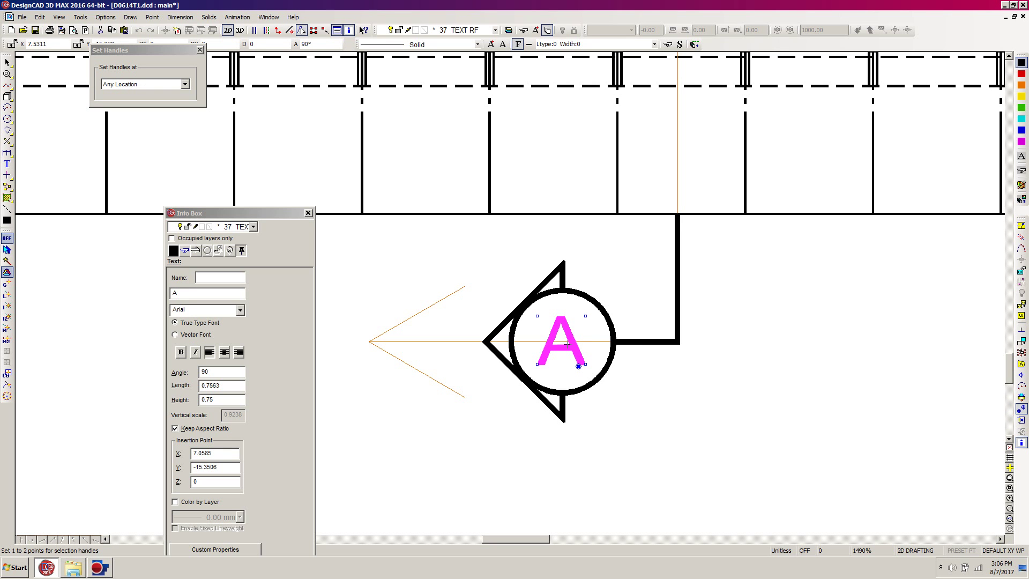
{"action": "right_click", "coordinate": [559, 337]}
{"action": "scroll", "coordinate": [572, 338], "scroll_direction": "up", "scroll_amount": 1}
{"action": "scroll", "coordinate": [573, 339], "scroll_direction": "down", "scroll_amount": 1}
{"action": "key", "text": "Return"}
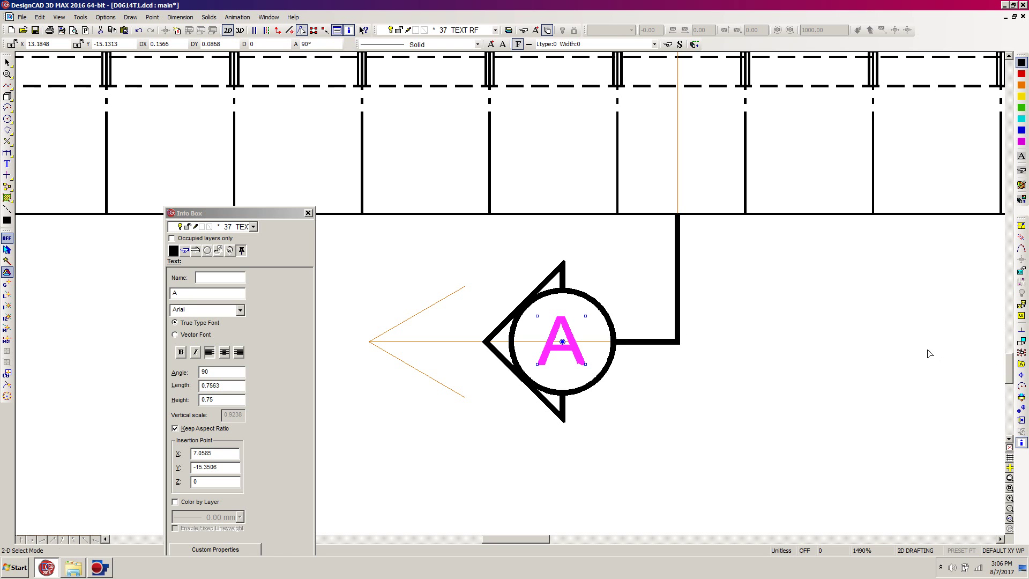
Step: Copy the letter A to the centre of the upper section symbol's empty circle and deselect it
{"action": "scroll", "coordinate": [511, 297], "scroll_direction": "down", "scroll_amount": 5}
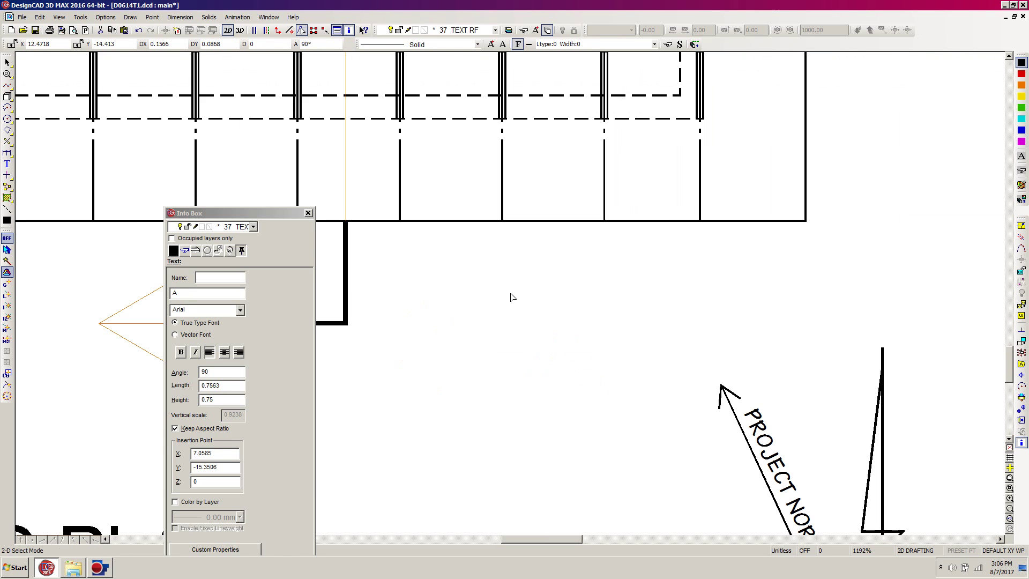
{"action": "scroll", "coordinate": [511, 297], "scroll_direction": "down", "scroll_amount": 1}
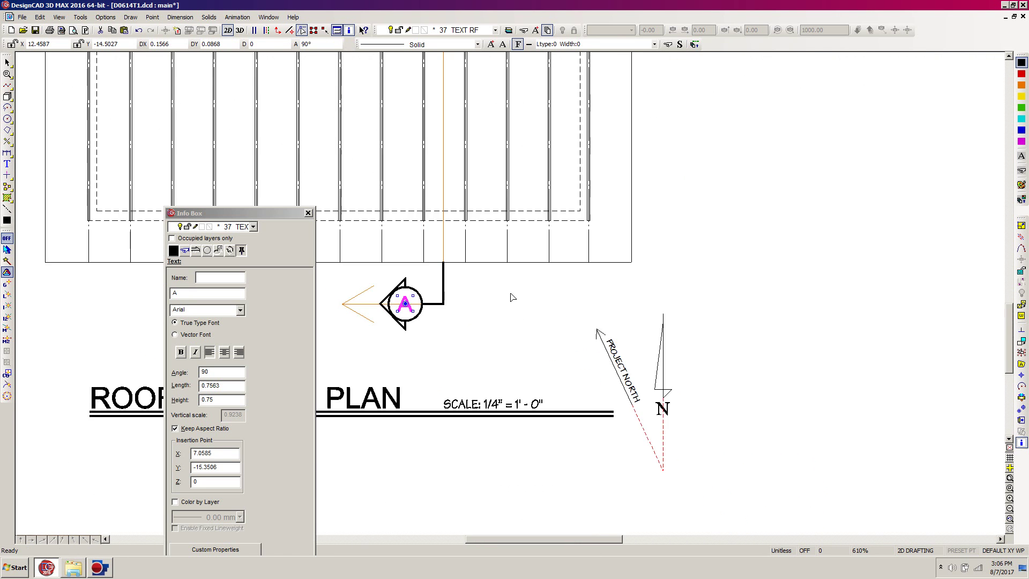
{"action": "mouse_move", "coordinate": [1008, 357]}
{"action": "left_mouse_down"}
{"action": "mouse_move", "coordinate": [1002, 330]}
{"action": "mouse_move", "coordinate": [976, 303]}
{"action": "mouse_move", "coordinate": [895, 284]}
{"action": "left_mouse_up"}
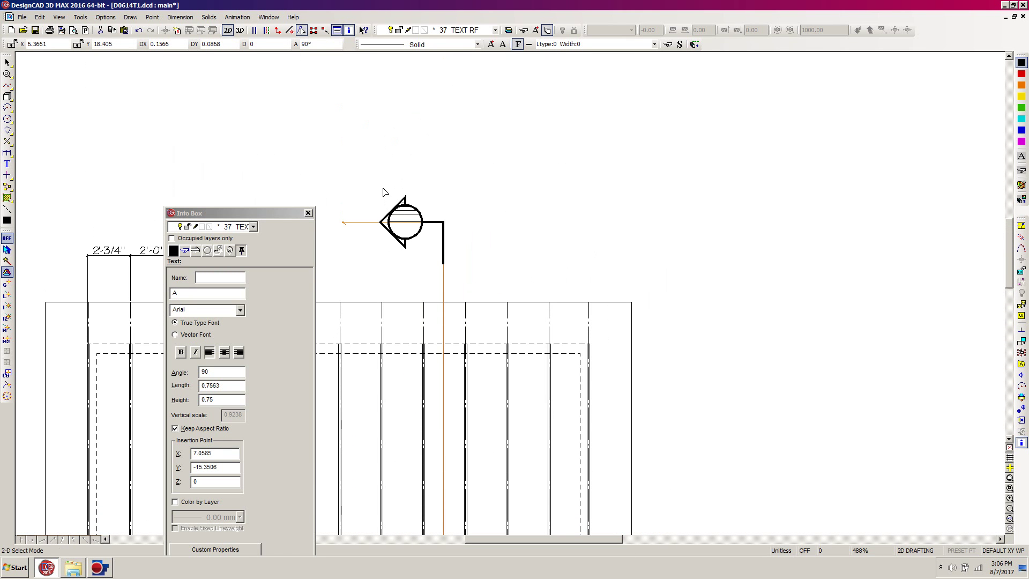
{"action": "key", "text": "ctrl+c"}
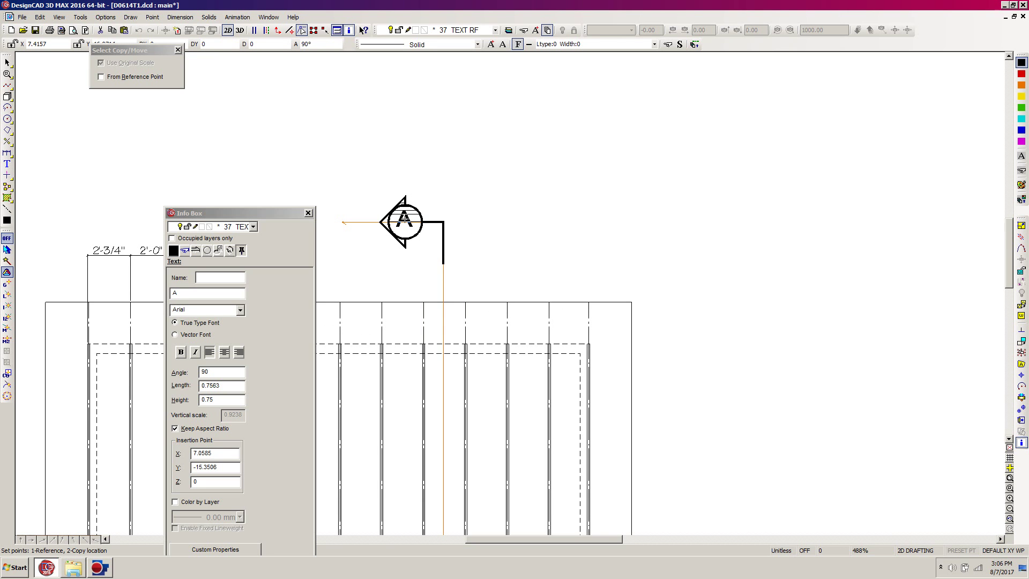
{"action": "left_click", "coordinate": [405, 221]}
{"action": "key", "text": "z"}
{"action": "left_click_drag", "start_coordinate": [459, 154], "coordinate": [349, 260]}
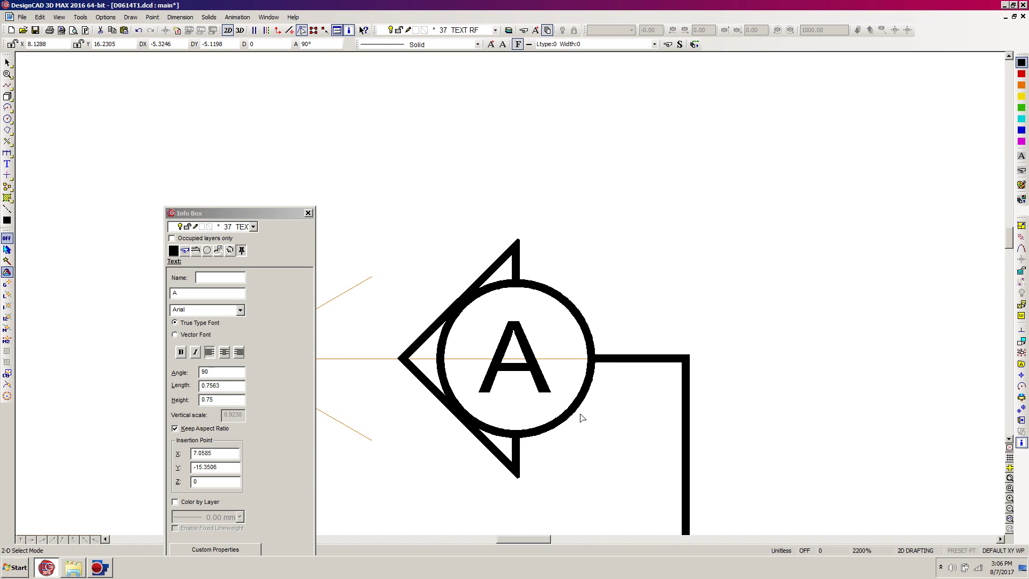
{"action": "scroll", "coordinate": [513, 296], "scroll_direction": "down", "scroll_amount": 10}
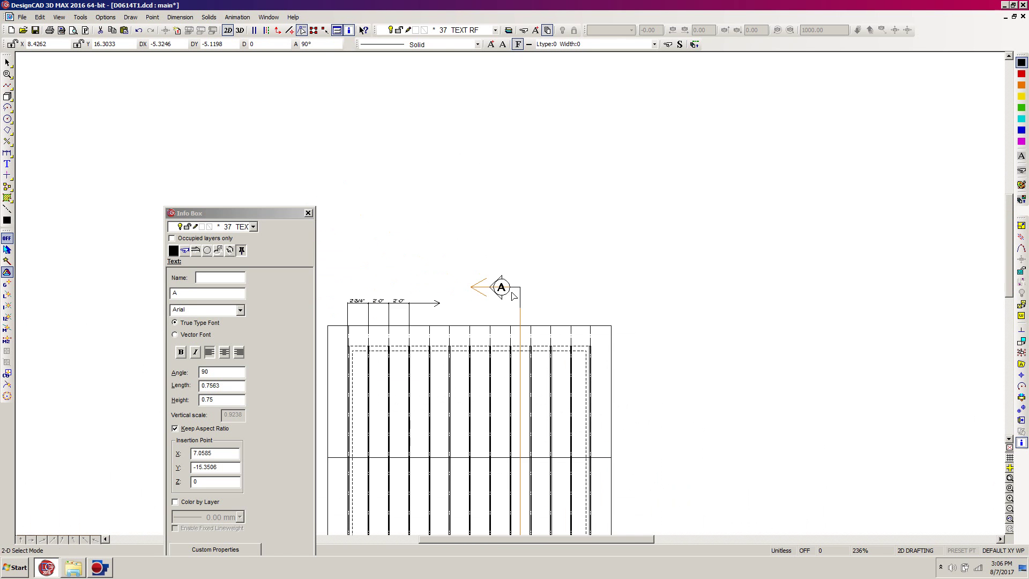
{"action": "scroll", "coordinate": [513, 295], "scroll_direction": "down", "scroll_amount": 2}
{"action": "scroll", "coordinate": [514, 297], "scroll_direction": "down", "scroll_amount": 1}
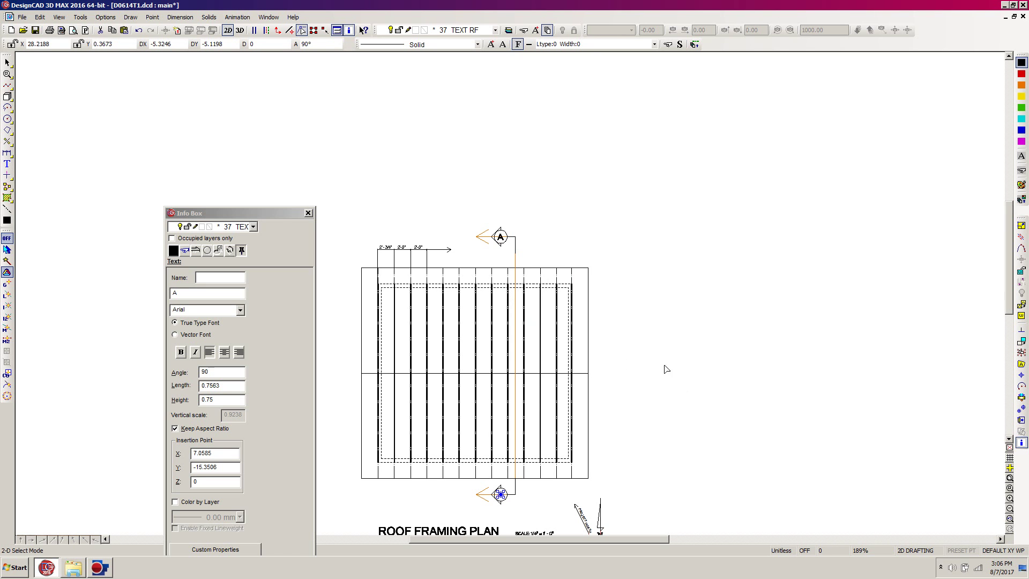
{"action": "left_click", "coordinate": [591, 284]}
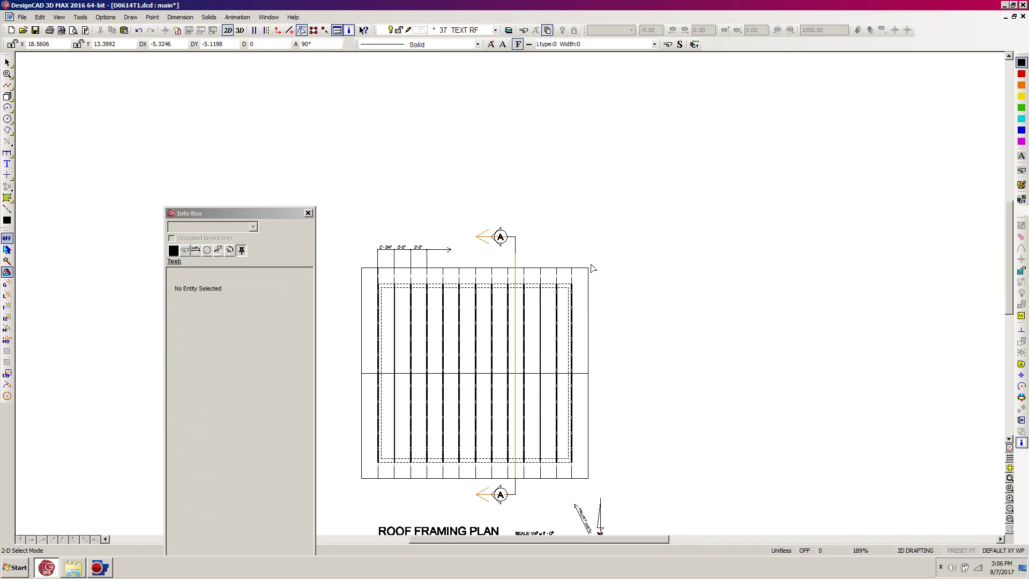
Step: Hide layer 75 SEC A and apply the layer options
{"action": "key", "text": "l"}
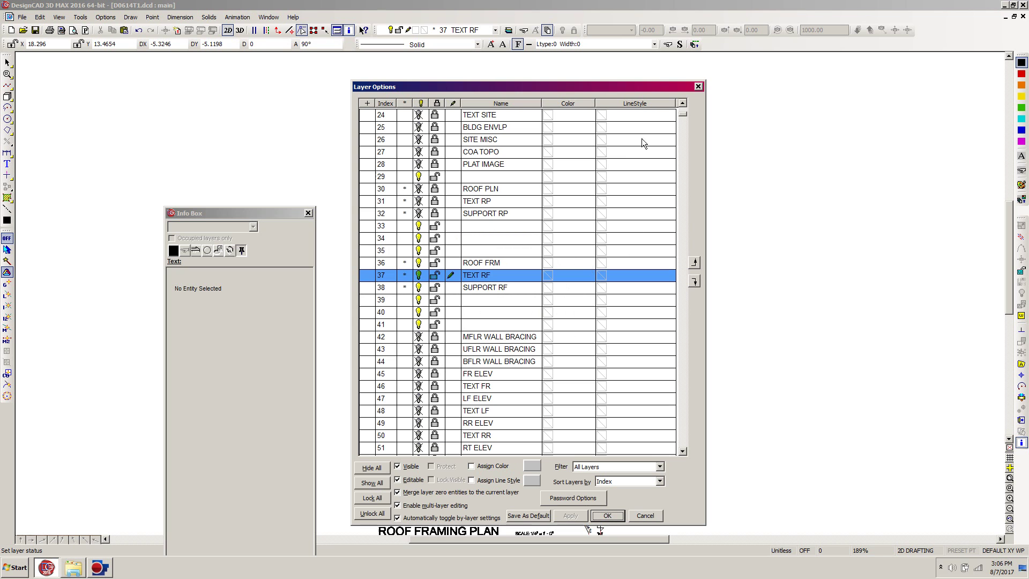
{"action": "scroll", "coordinate": [685, 317], "scroll_direction": "down", "scroll_amount": 9}
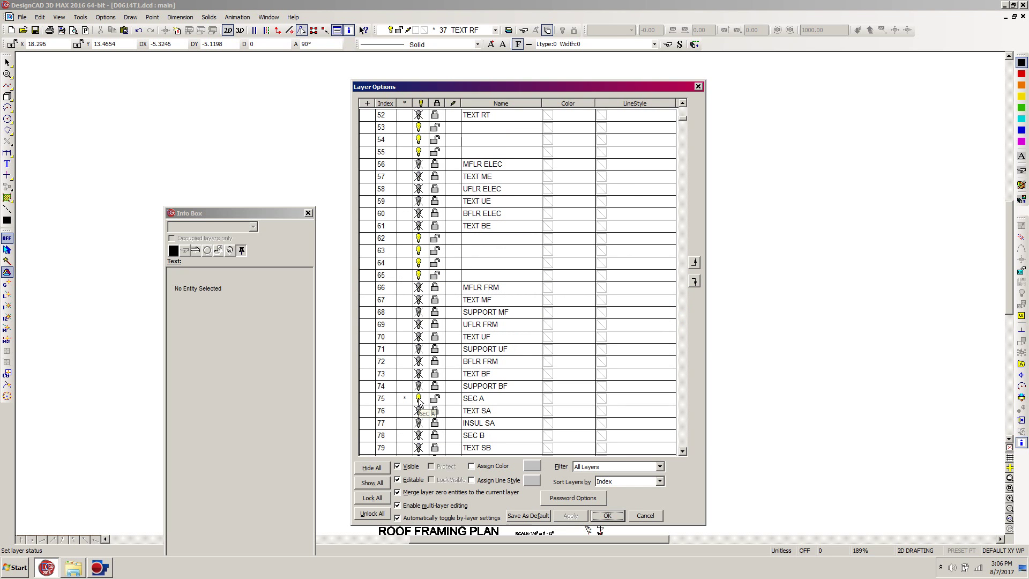
{"action": "left_click", "coordinate": [419, 403]}
{"action": "left_click", "coordinate": [607, 515]}
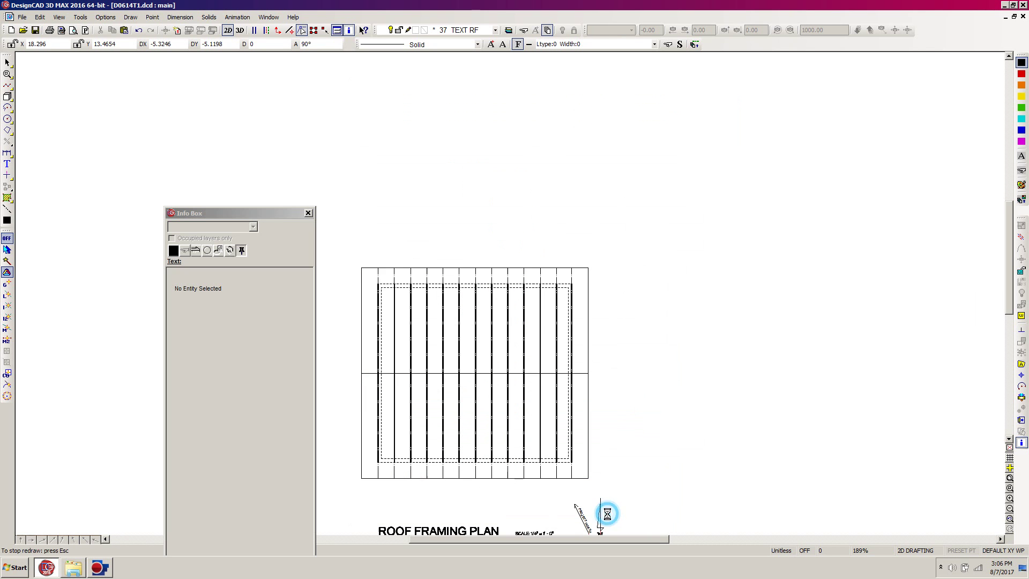